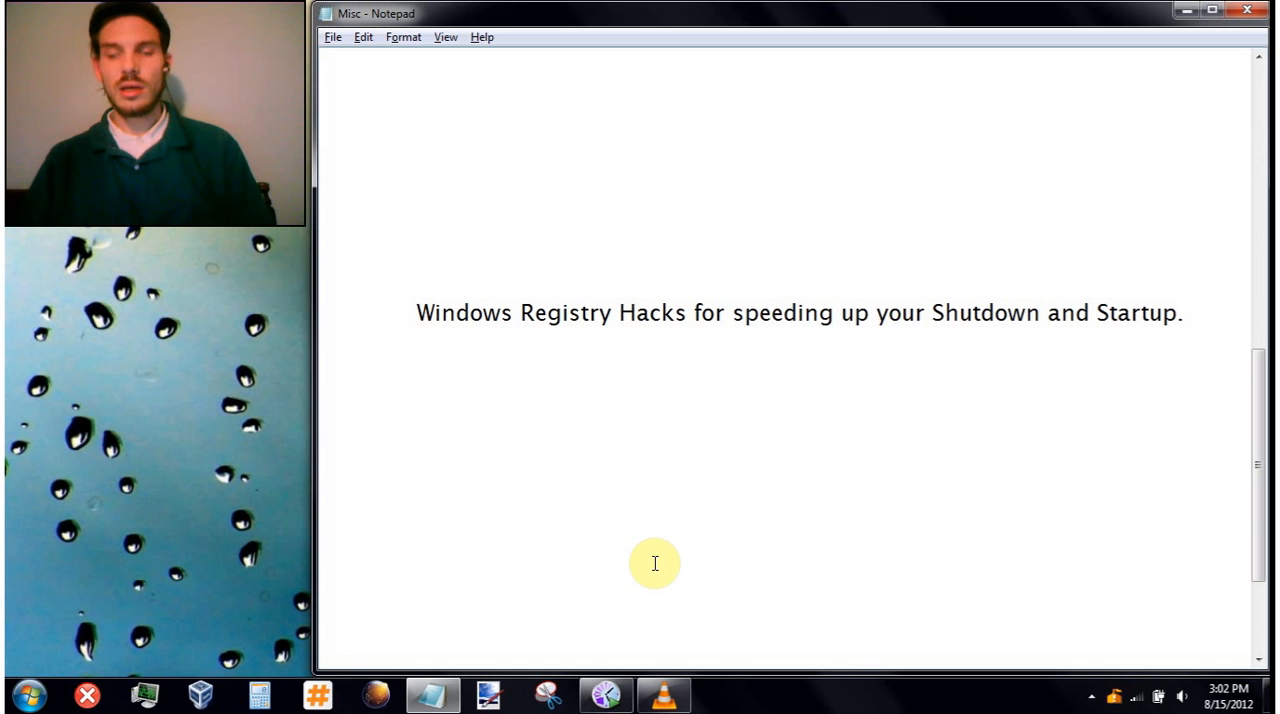
# - Launch Registry Editor by running regedit
pyautogui.press('super+r')
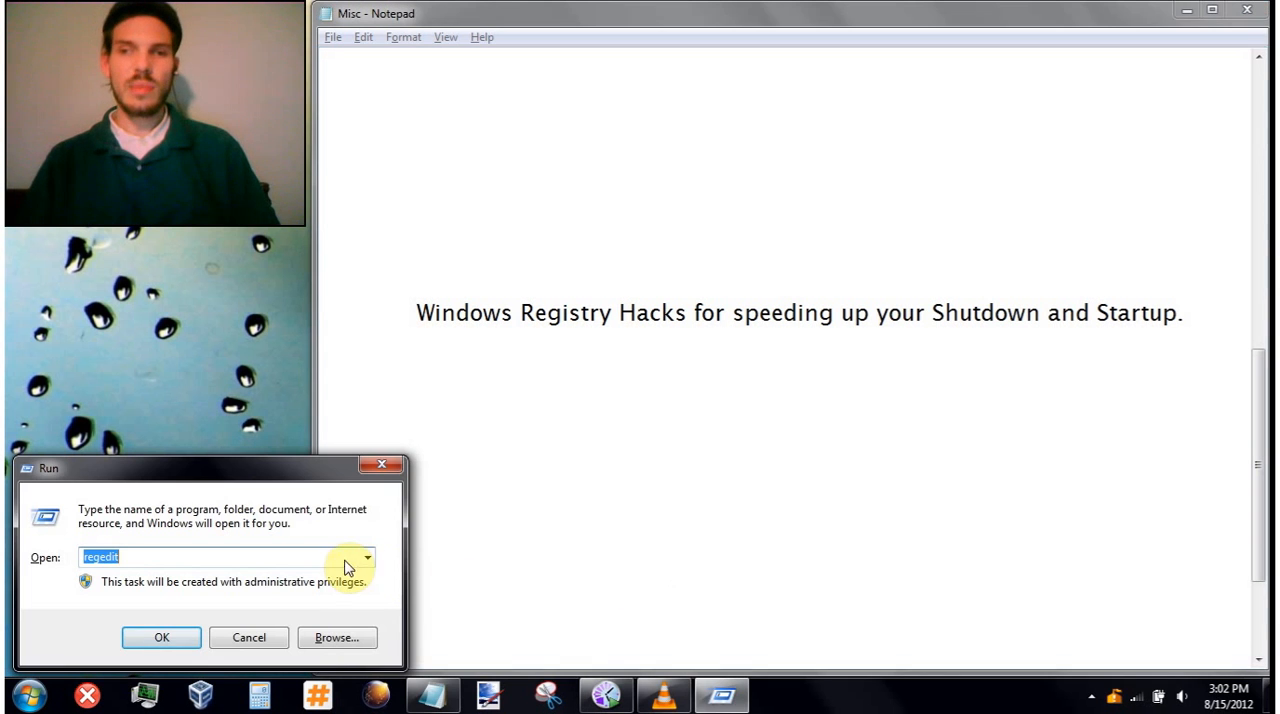
pyautogui.moveTo(303, 471); pyautogui.dragTo(788, 188)
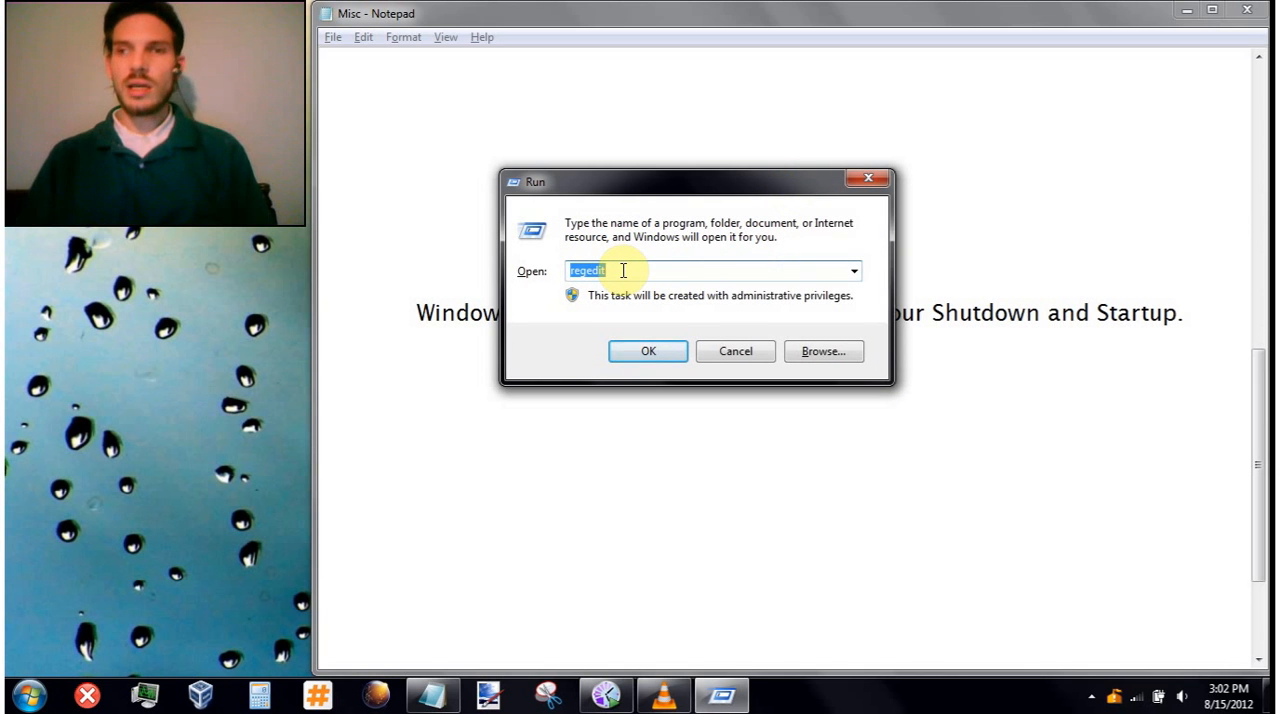
pyautogui.click(648, 354)
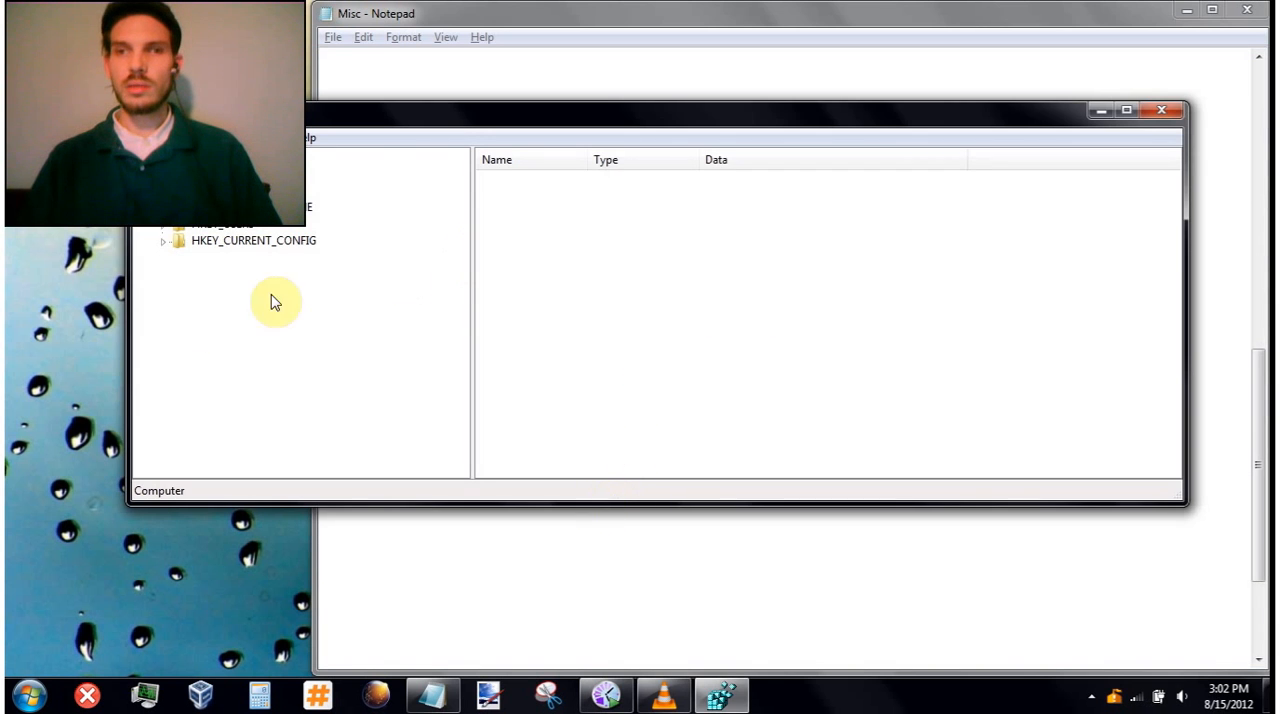
# - Reposition and enlarge the Registry Editor window so it covers the Notepad window
pyautogui.moveTo(127, 348); pyautogui.dragTo(315, 293)
pyautogui.moveTo(623, 104); pyautogui.dragTo(629, 7)
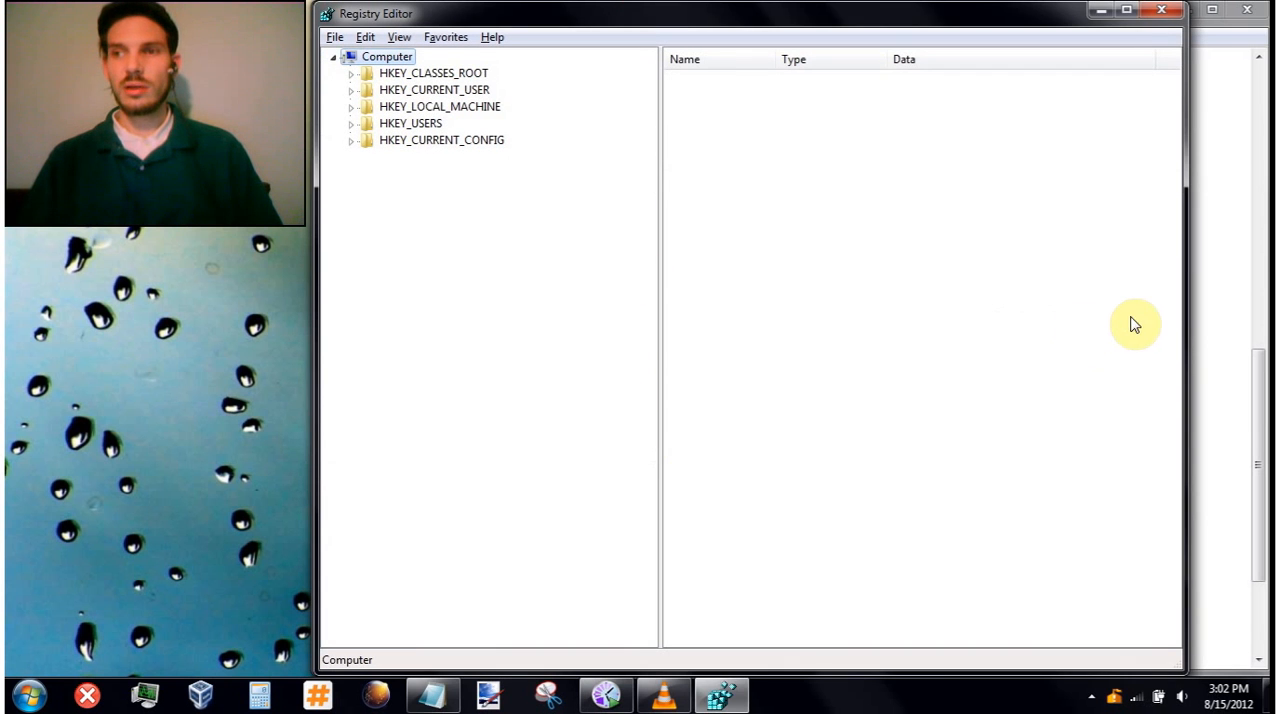
pyautogui.moveTo(1188, 312); pyautogui.dragTo(1267, 292)
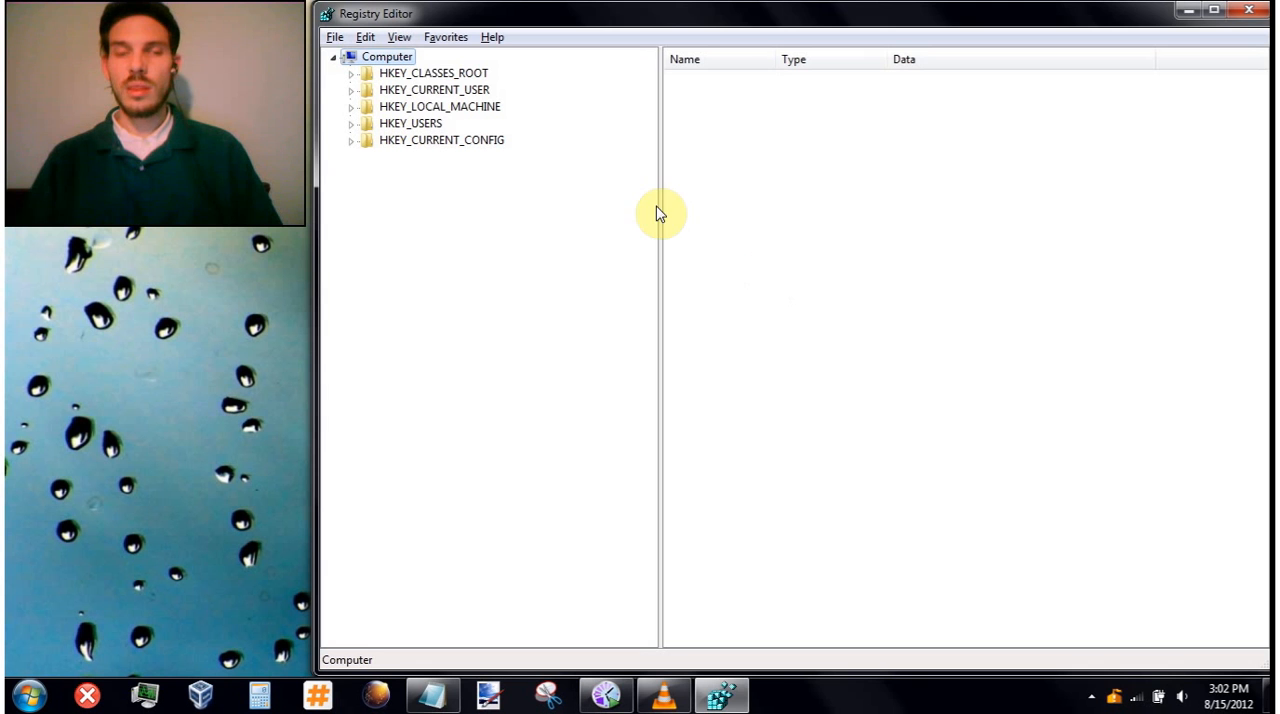
# - Open the registry key HKEY_CURRENT_USER\Control Panel\Desktop
pyautogui.click(395, 92)
pyautogui.press('Right')
pyautogui.press('Down')
pyautogui.press('Down')
pyautogui.press('Down')
pyautogui.press('Down')
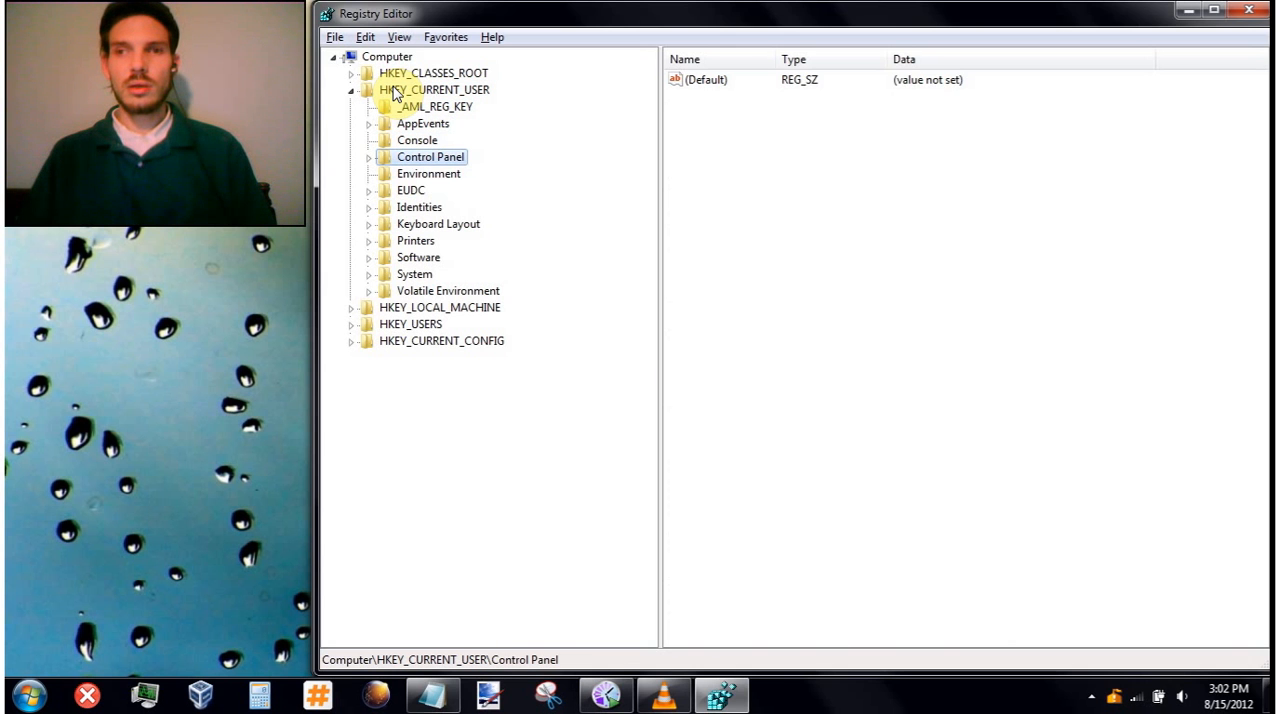
pyautogui.press('Right')
pyautogui.press('Down')
pyautogui.press('Up')
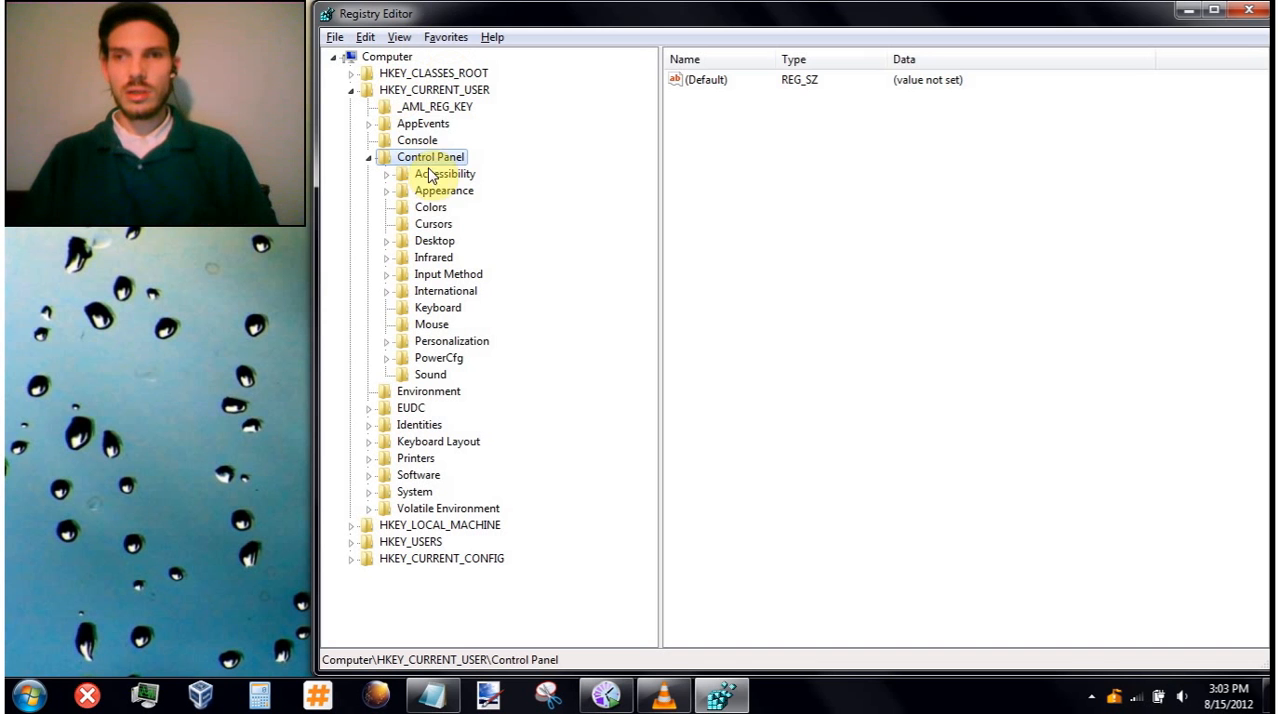
pyautogui.click(442, 246)
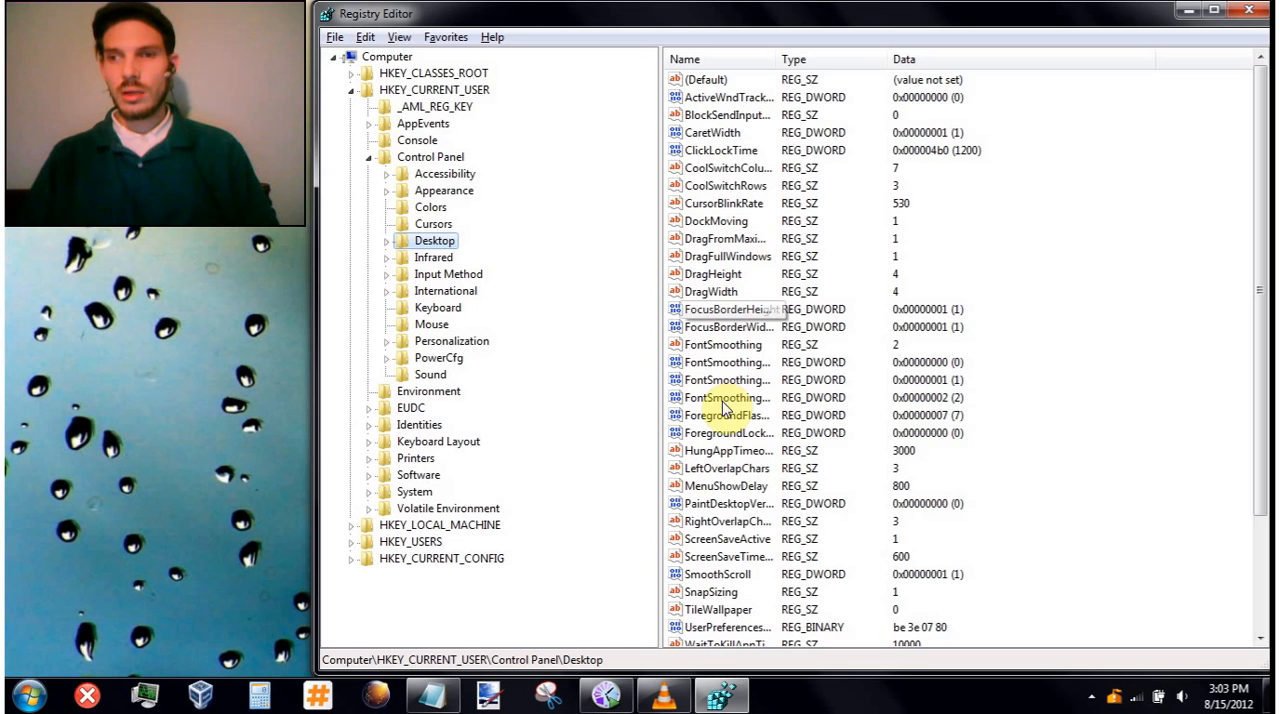
# - Set the MenuShowDelay value in the Desktop key to 200
pyautogui.click(742, 488)
pyautogui.doubleClick(742, 488)
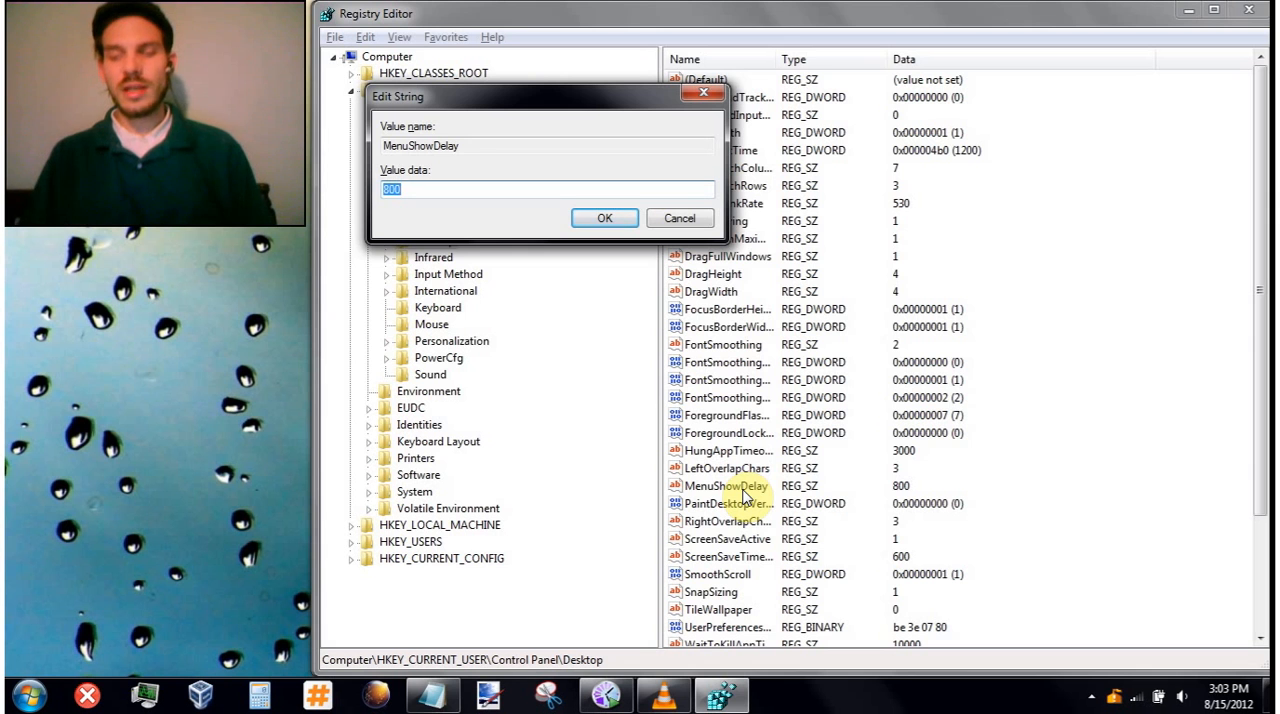
pyautogui.write('200')
pyautogui.press('Return')
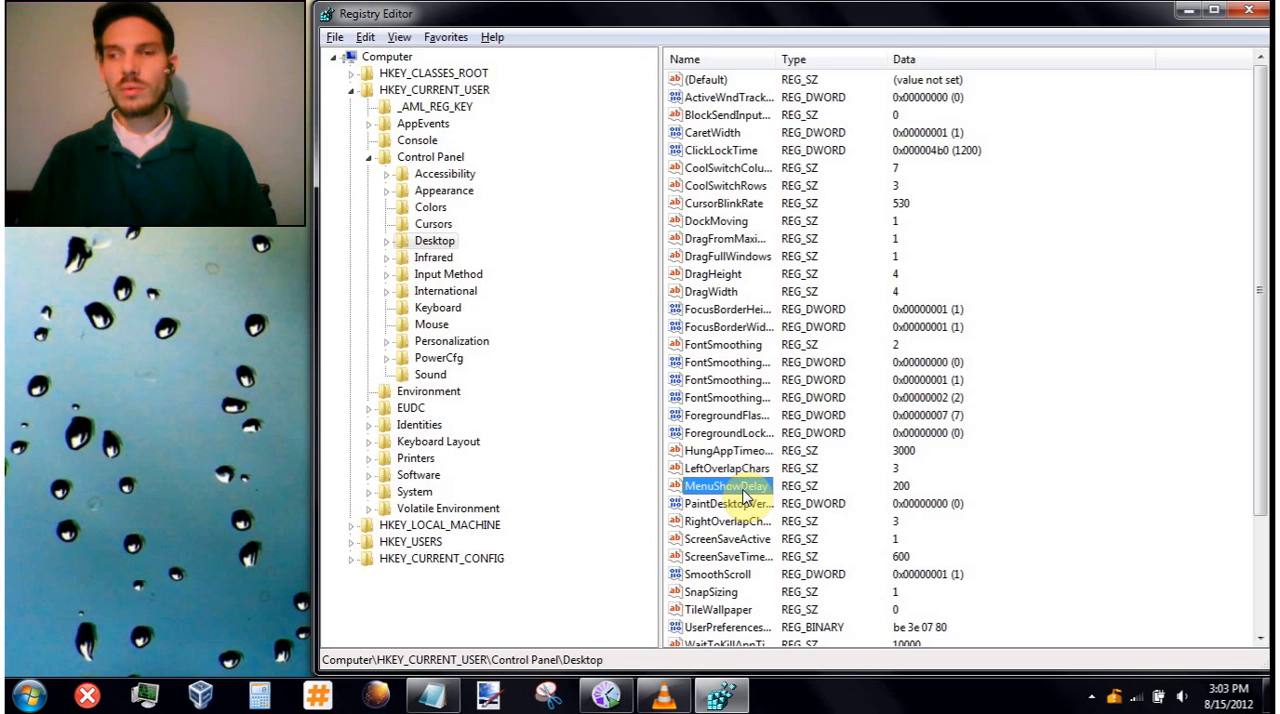
# - Set the HungAppTimeout value in the Desktop key to 1000
pyautogui.press('Up')
pyautogui.press('Up')
pyautogui.press('Up')
pyautogui.press('Down')
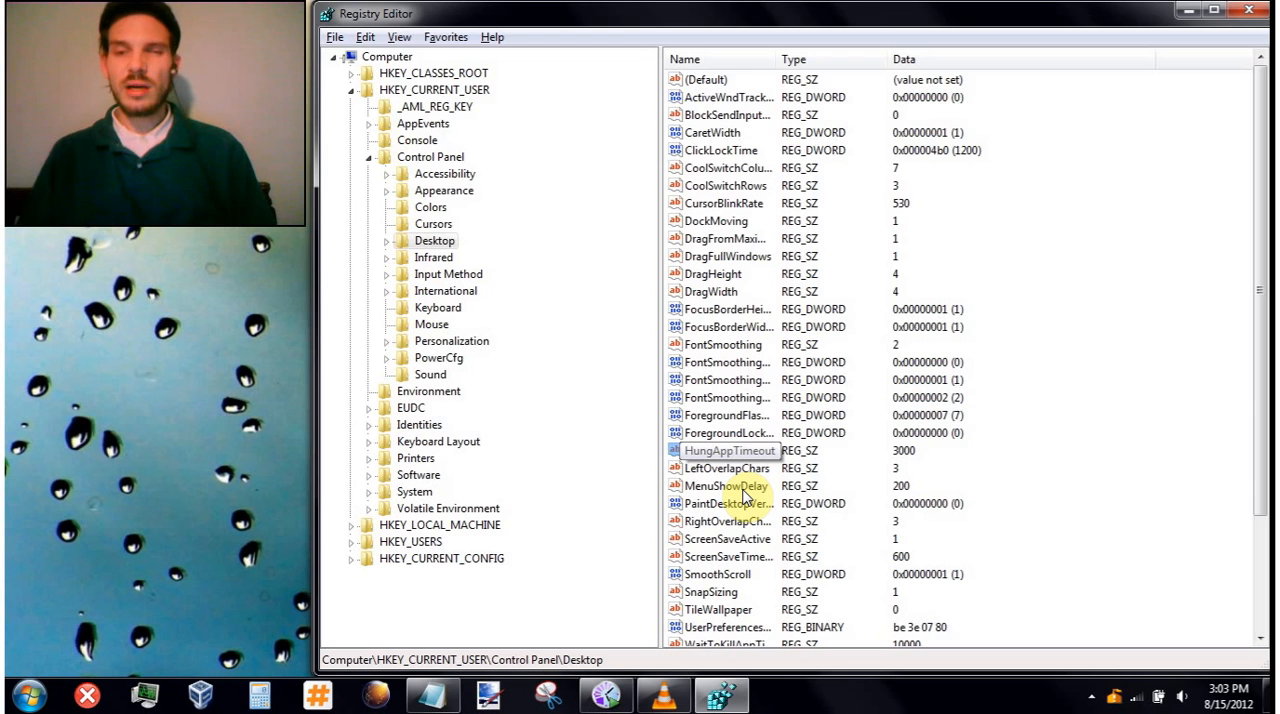
pyautogui.press('Return')
pyautogui.write('1000')
pyautogui.press('Return')
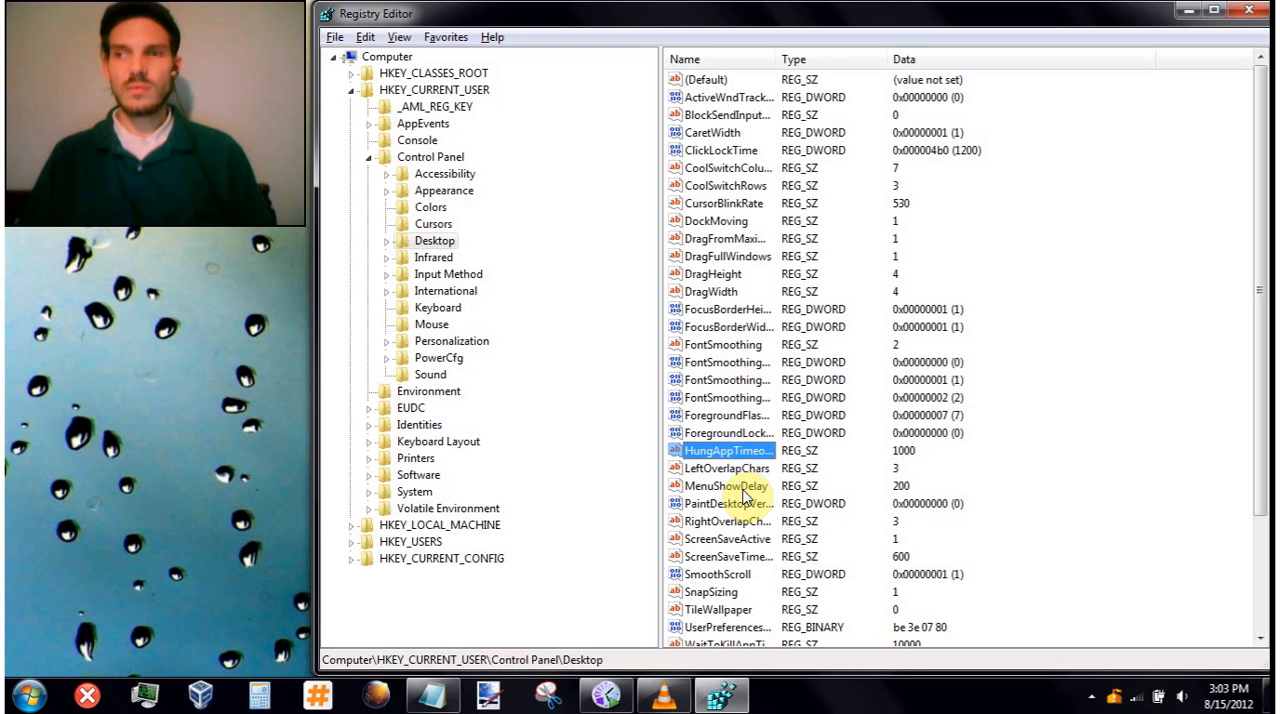
# - Set the WaitToKillAppTimeout value in the Desktop key to 1000
pyautogui.press('Down')
pyautogui.press('Down')
pyautogui.press('Down')
pyautogui.press('Down')
pyautogui.press('Down')
pyautogui.press('Down')
pyautogui.press('Down')
pyautogui.press('Down')
pyautogui.press('Down')
pyautogui.press('Down')
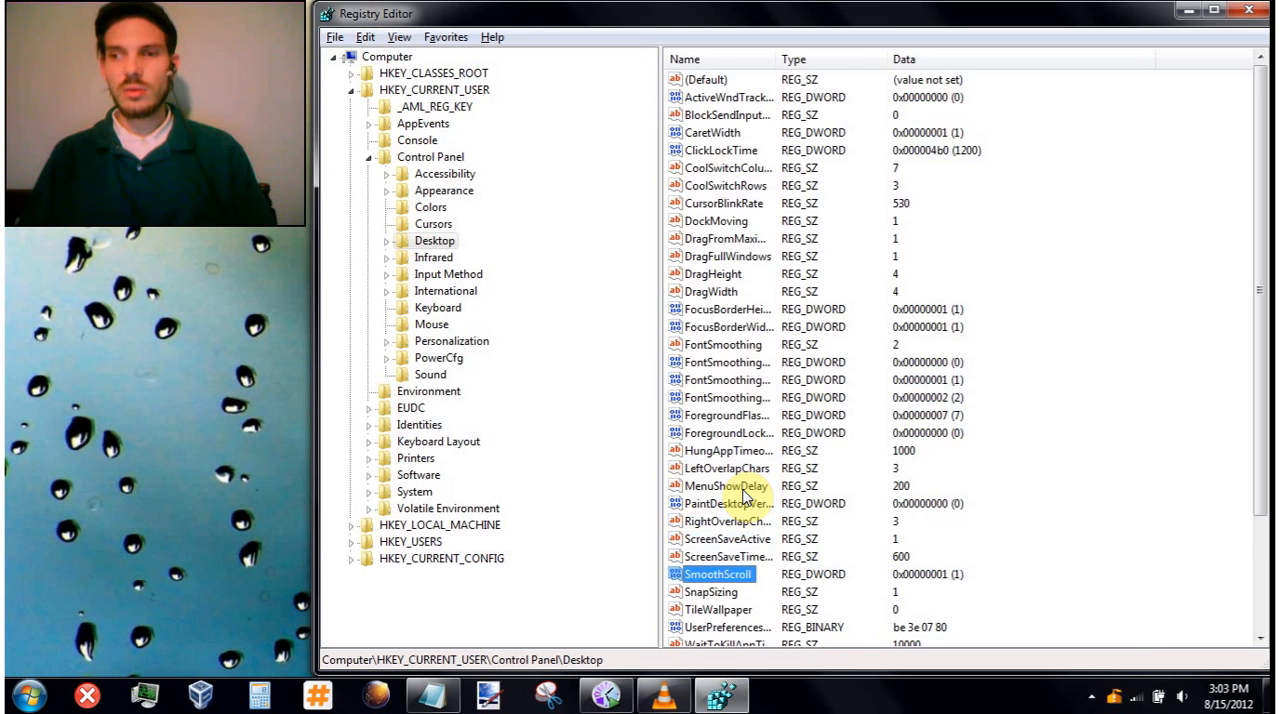
pyautogui.press('Down')
pyautogui.press('Down')
pyautogui.press('Down')
pyautogui.press('Up')
pyautogui.press('Up')
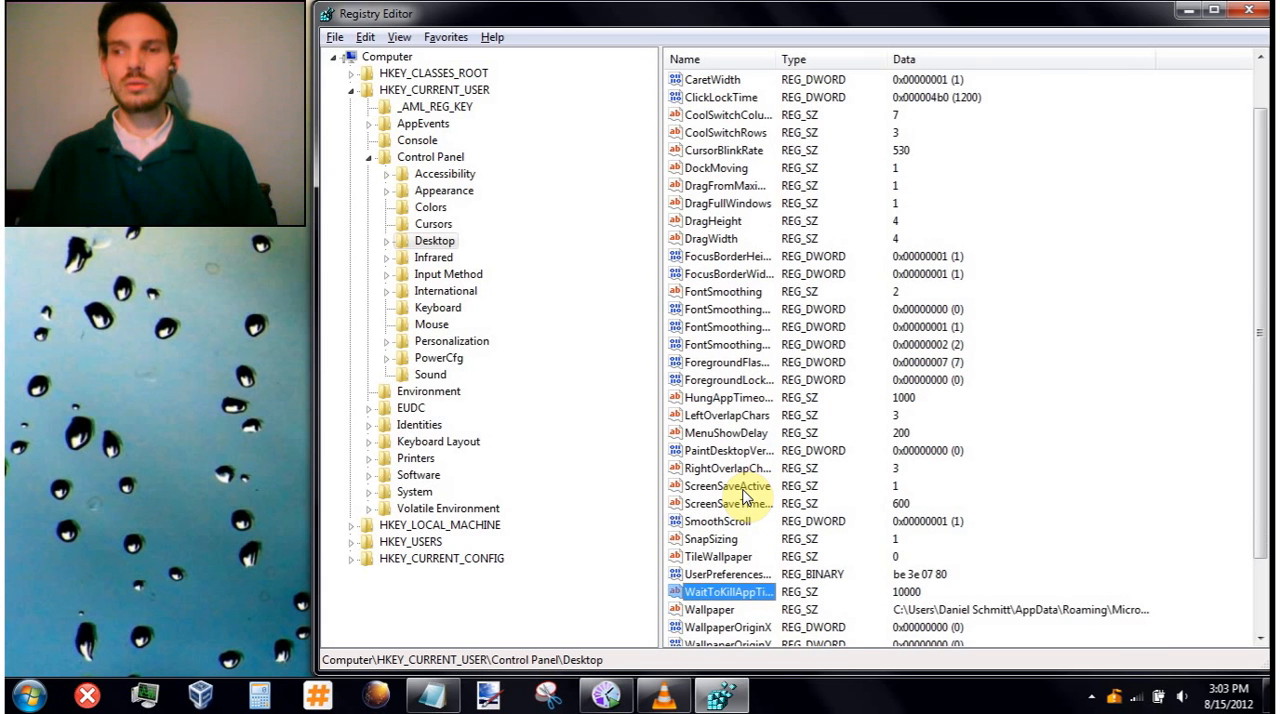
pyautogui.press('F2')
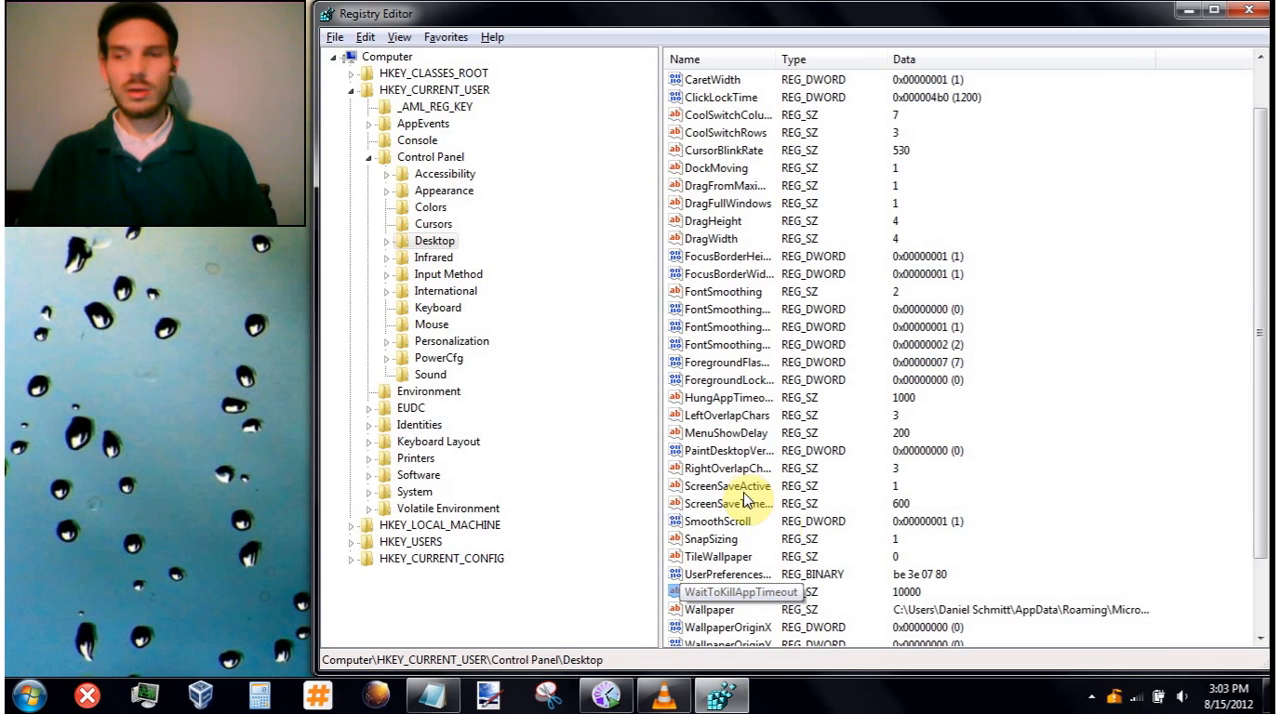
pyautogui.doubleClick(757, 598)
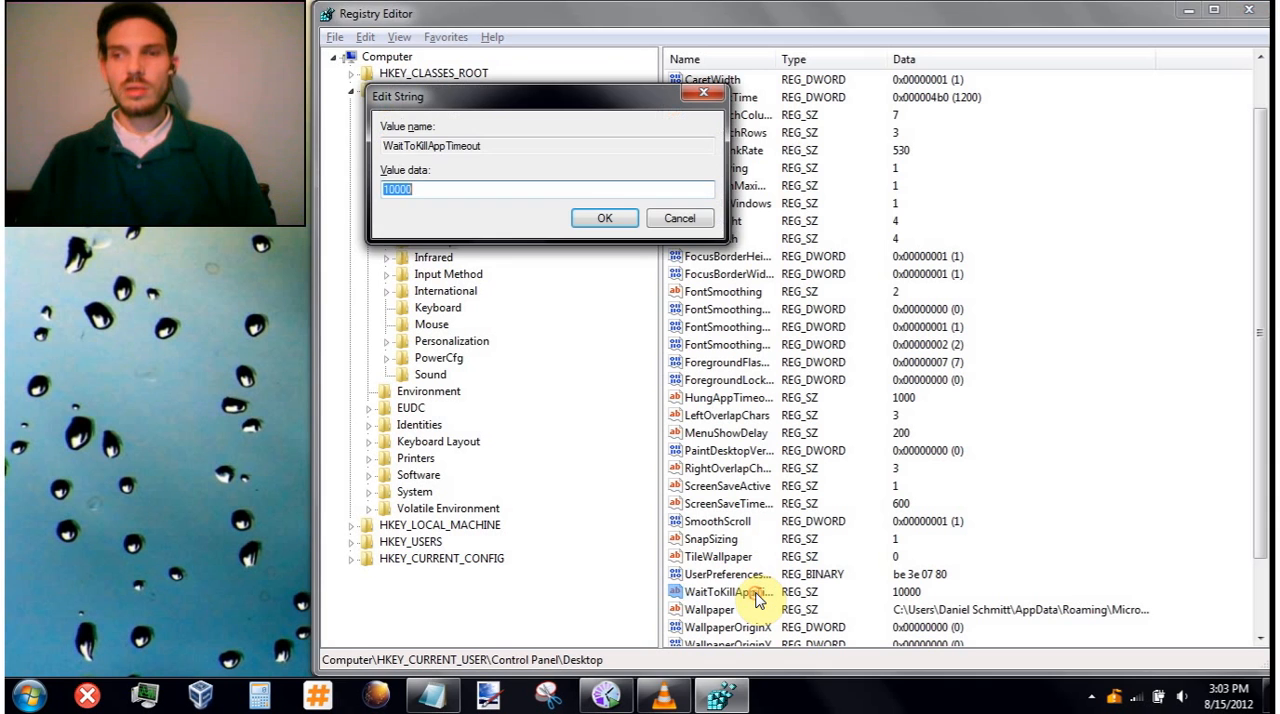
pyautogui.write('1000')
pyautogui.press('Return')
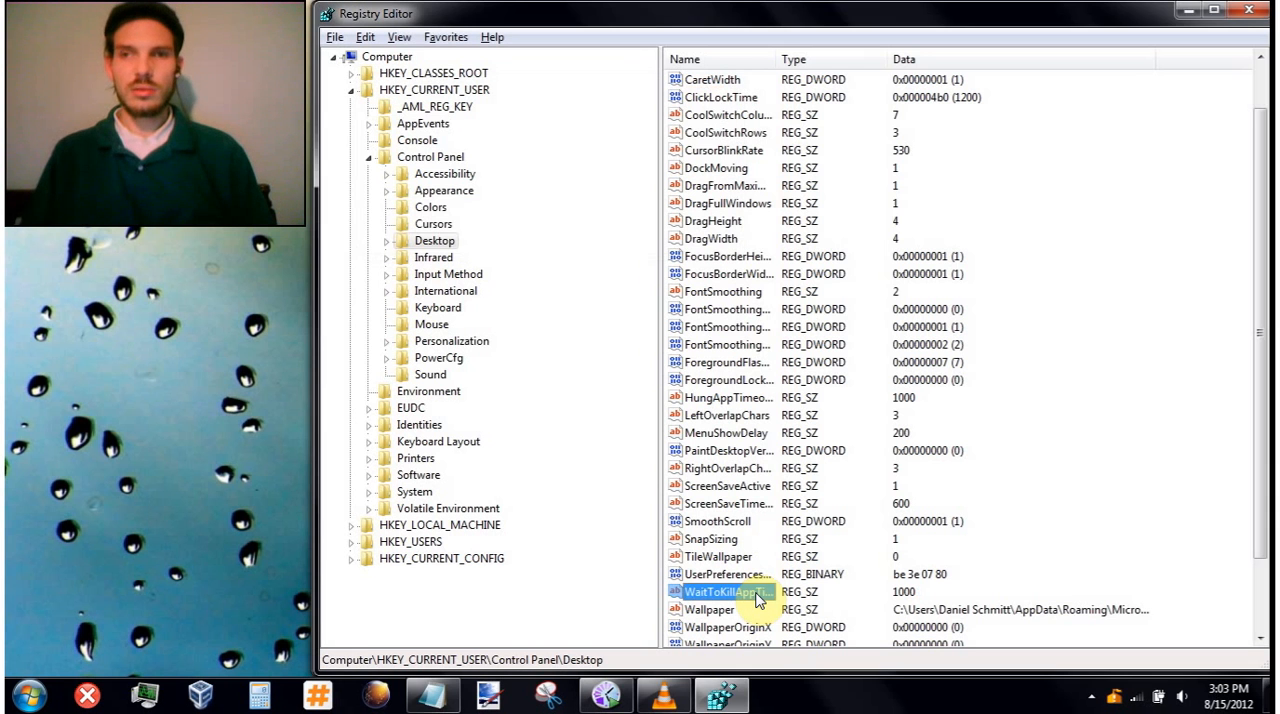
# - Create a new string value named AutoEndTasks in the Desktop key
pyautogui.press('Up')
pyautogui.press('Up')
pyautogui.press('Up')
pyautogui.press('Up')
pyautogui.press('Up')
pyautogui.press('Up')
pyautogui.press('Up')
pyautogui.press('Up')
pyautogui.press('Up')
pyautogui.press('Up')
pyautogui.press('Up')
pyautogui.press('Up')
pyautogui.press('Up')
pyautogui.press('Up')
pyautogui.press('Up')
pyautogui.press('Up')
pyautogui.press('Up')
pyautogui.press('Up')
pyautogui.press('Up')
pyautogui.press('Up')
pyautogui.press('Up')
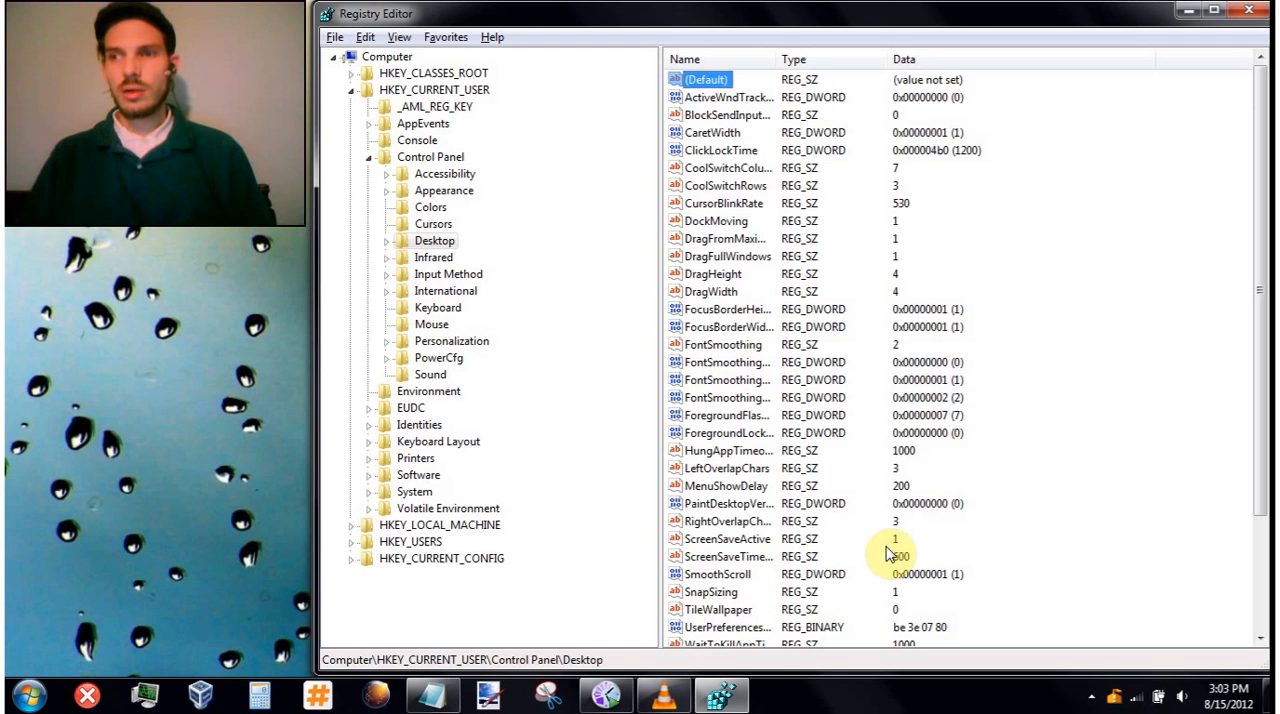
pyautogui.rightClick(1133, 197)
pyautogui.moveTo(1163, 201)
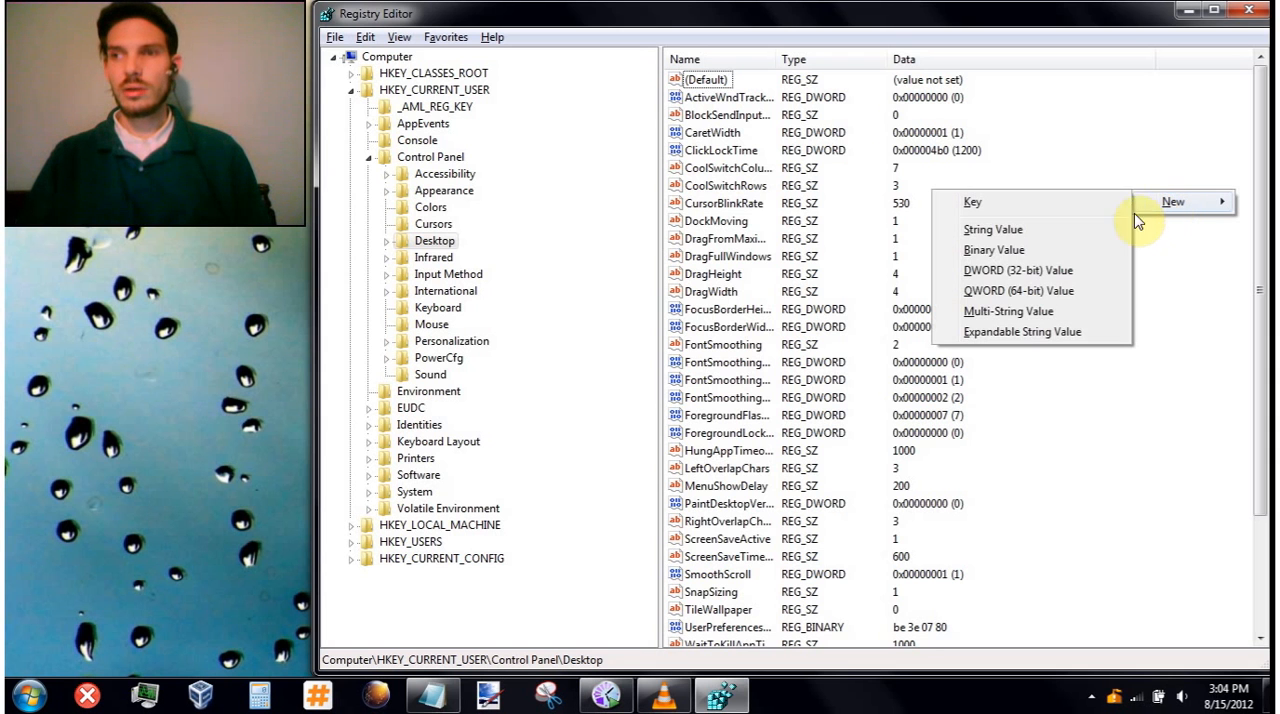
pyautogui.click(1027, 237)
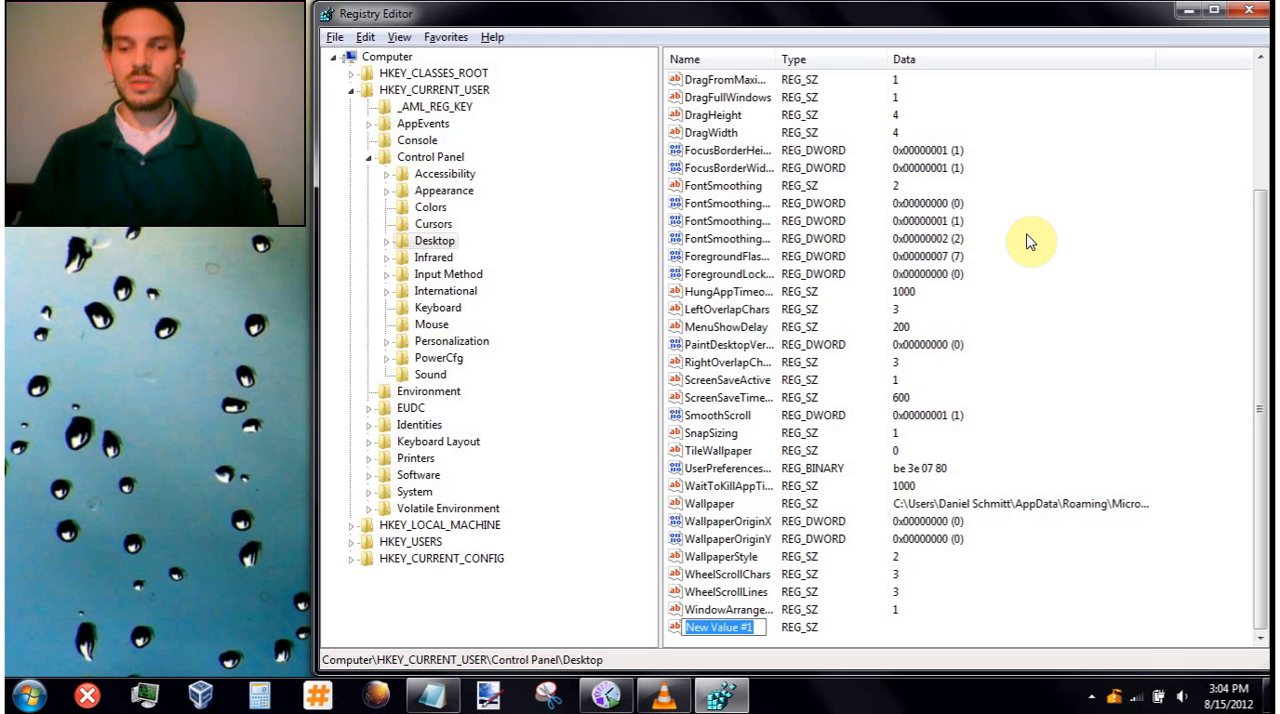
pyautogui.write('AutoEnd')
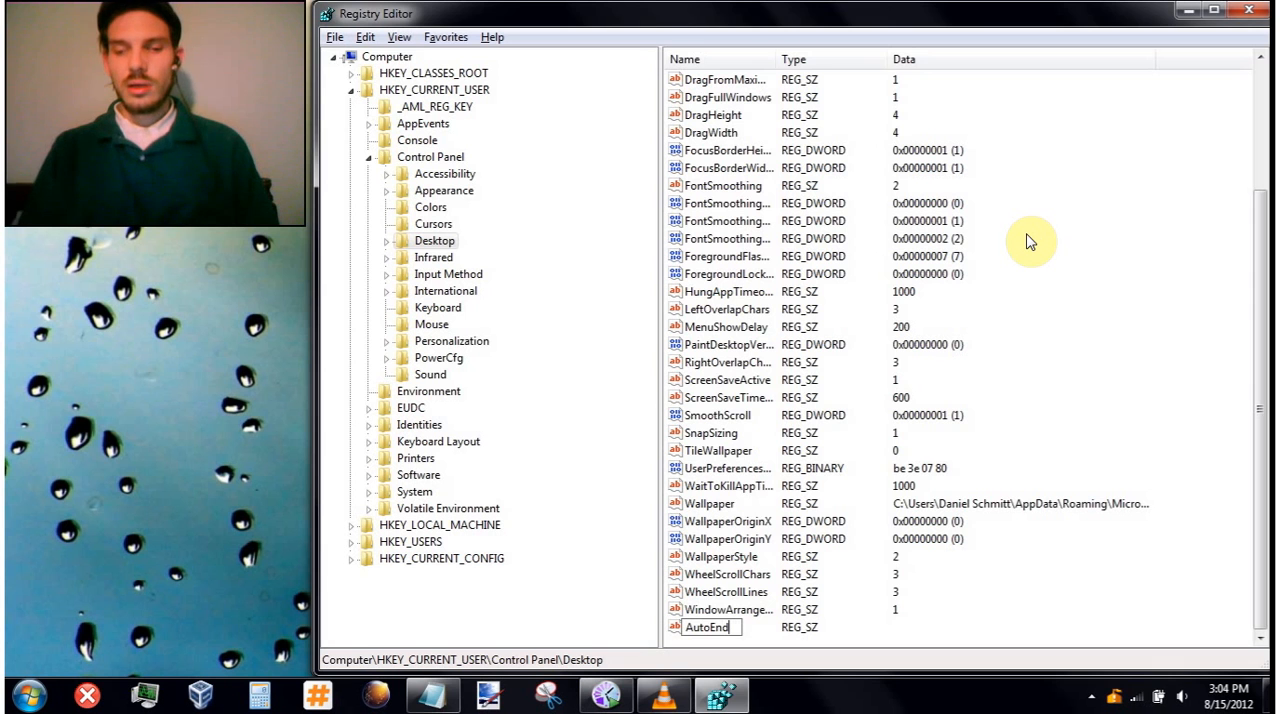
pyautogui.write('Ta')
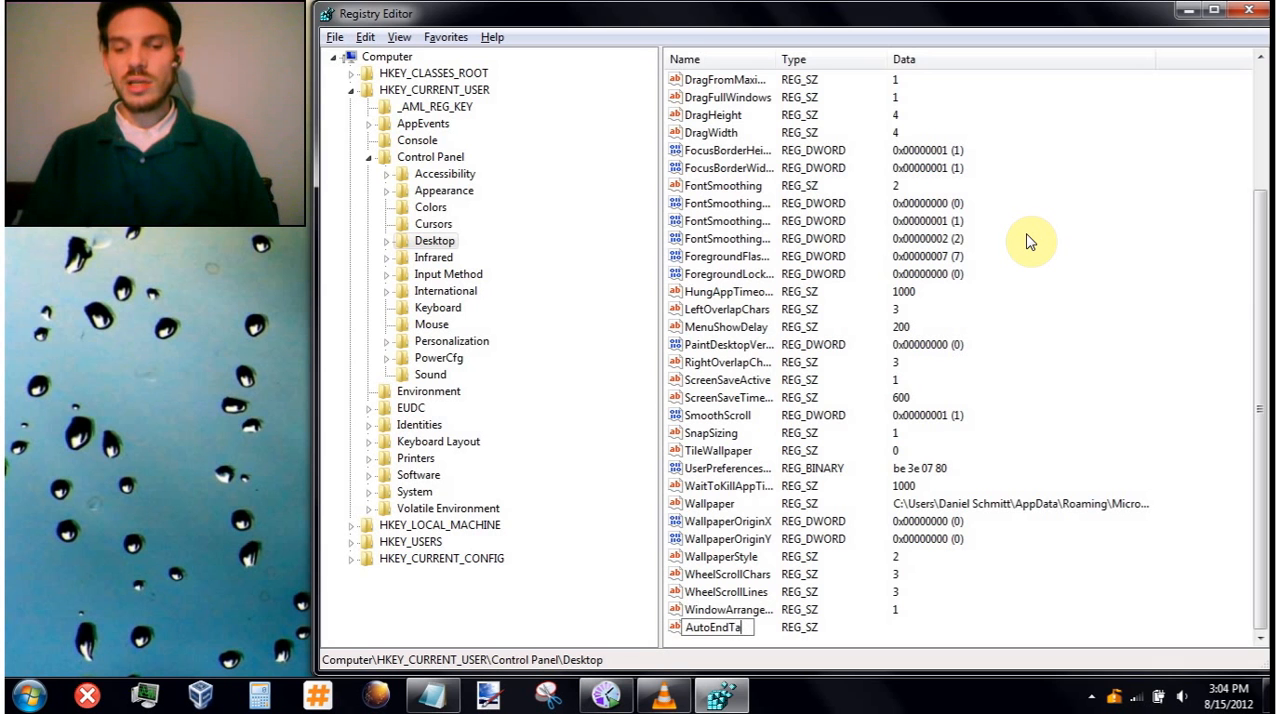
pyautogui.write('sks')
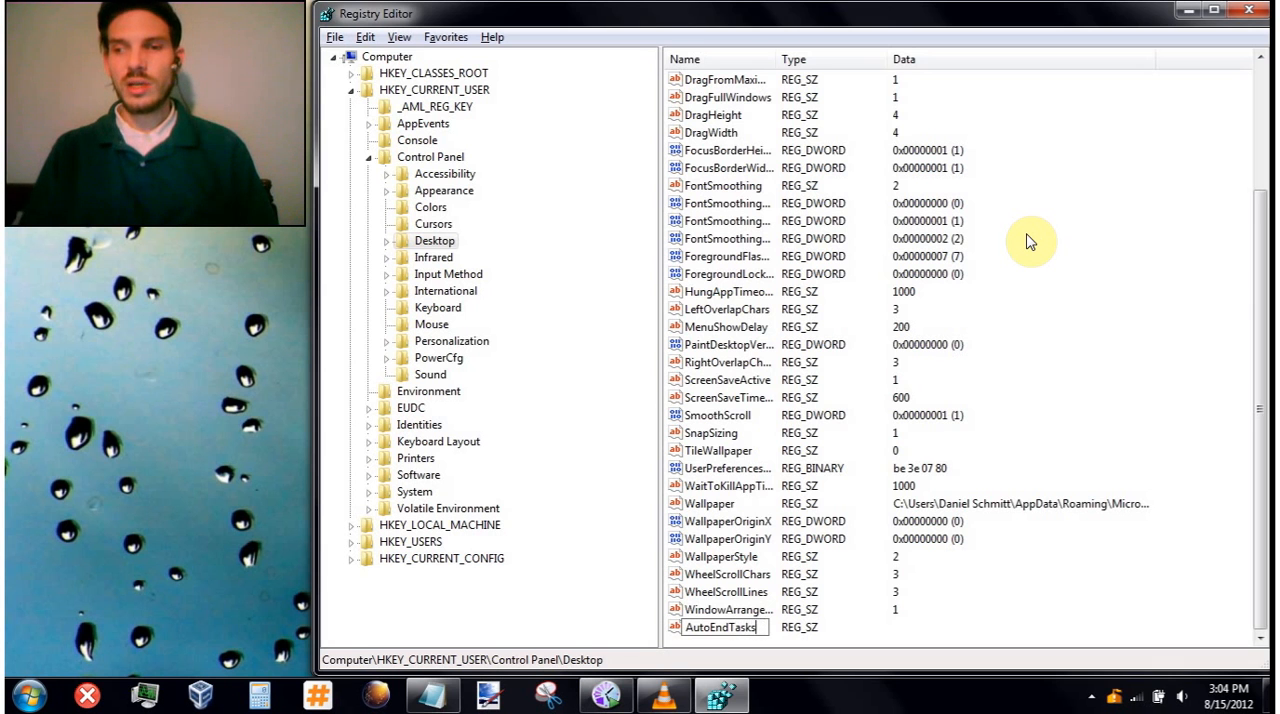
pyautogui.press('Return')
pyautogui.press('Return')
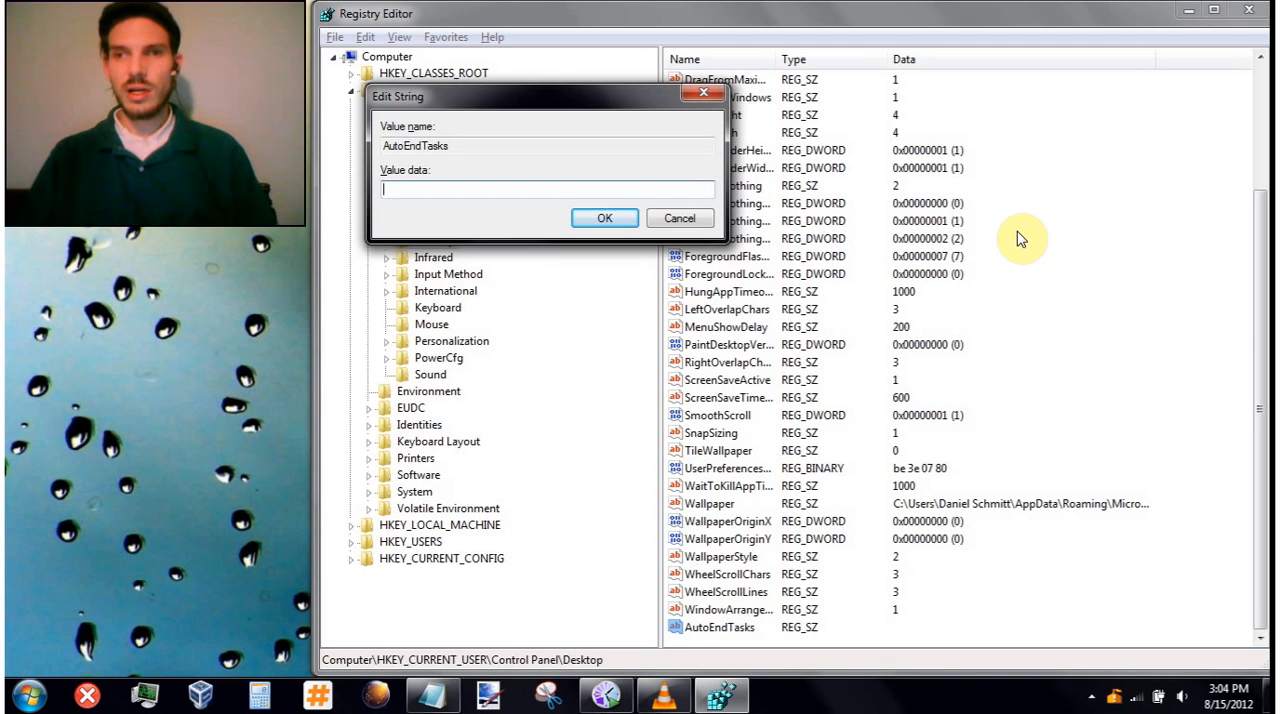
# - Set the value data of AutoEndTasks to 1
pyautogui.write('1')
pyautogui.press('Return')
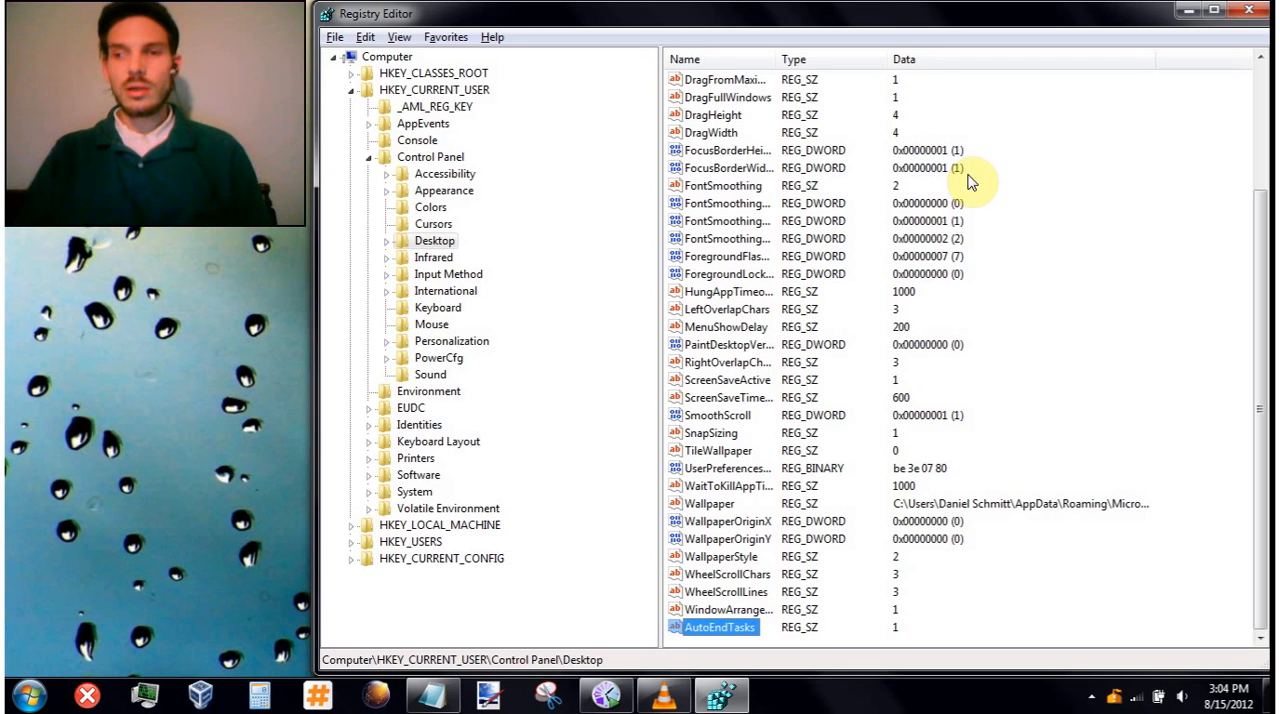
# - Collapse the Control Panel key and the HKEY_CURRENT_USER branch in the registry tree
pyautogui.click(369, 157)
pyautogui.press('Left')
pyautogui.press('Left')
pyautogui.press('Down')
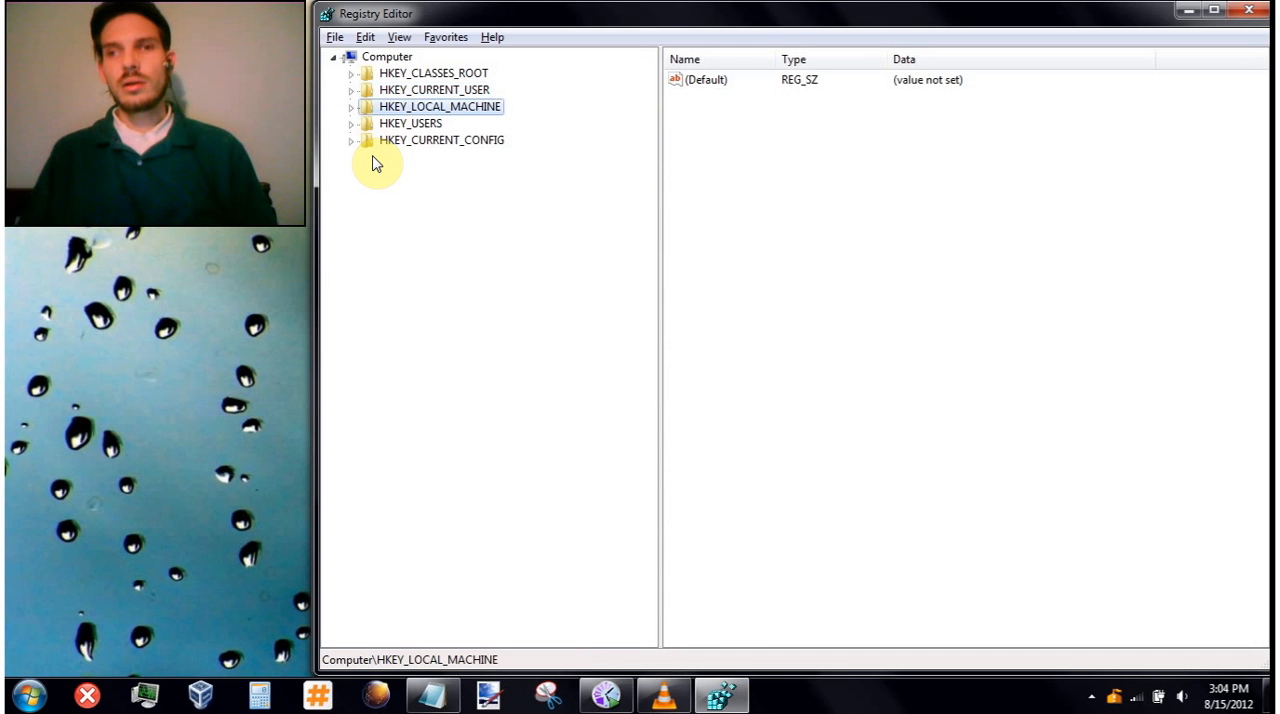
# - Expand HKEY_CURRENT_USER again and open its Software key
pyautogui.press('Up')
pyautogui.press('Right')
pyautogui.press('Down')
pyautogui.press('Down')
pyautogui.press('Down')
# - Find the Microsoft key under HKEY_CURRENT_USER\Software and expand it
pyautogui.press('Down')
pyautogui.press('Down')
pyautogui.press('Down')
pyautogui.press('Down')
pyautogui.press('Down')
pyautogui.press('Down')
pyautogui.press('Down')
pyautogui.press('Down')
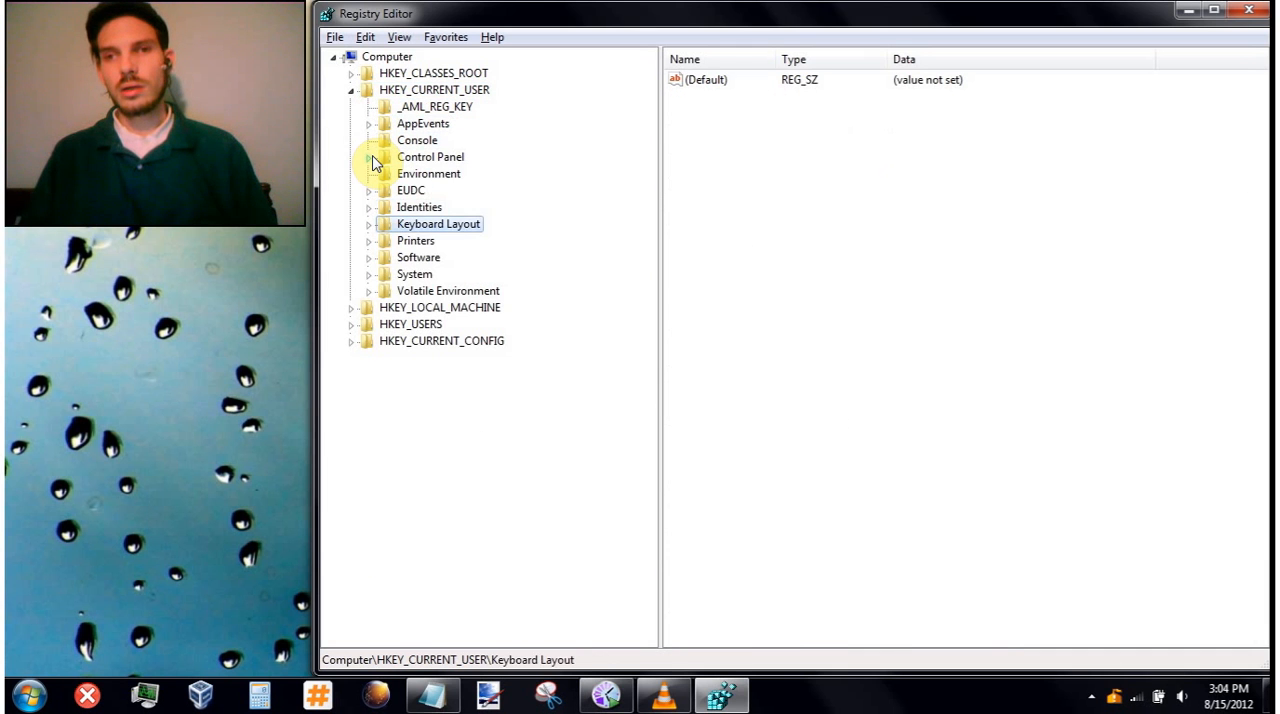
pyautogui.press('Up')
pyautogui.press('Right')
pyautogui.press('Down')
pyautogui.press('Down')
pyautogui.press('Down')
pyautogui.press('m')
pyautogui.press('Down')
pyautogui.press('Down')
pyautogui.press('Down')
pyautogui.press('Down')
pyautogui.press('Down')
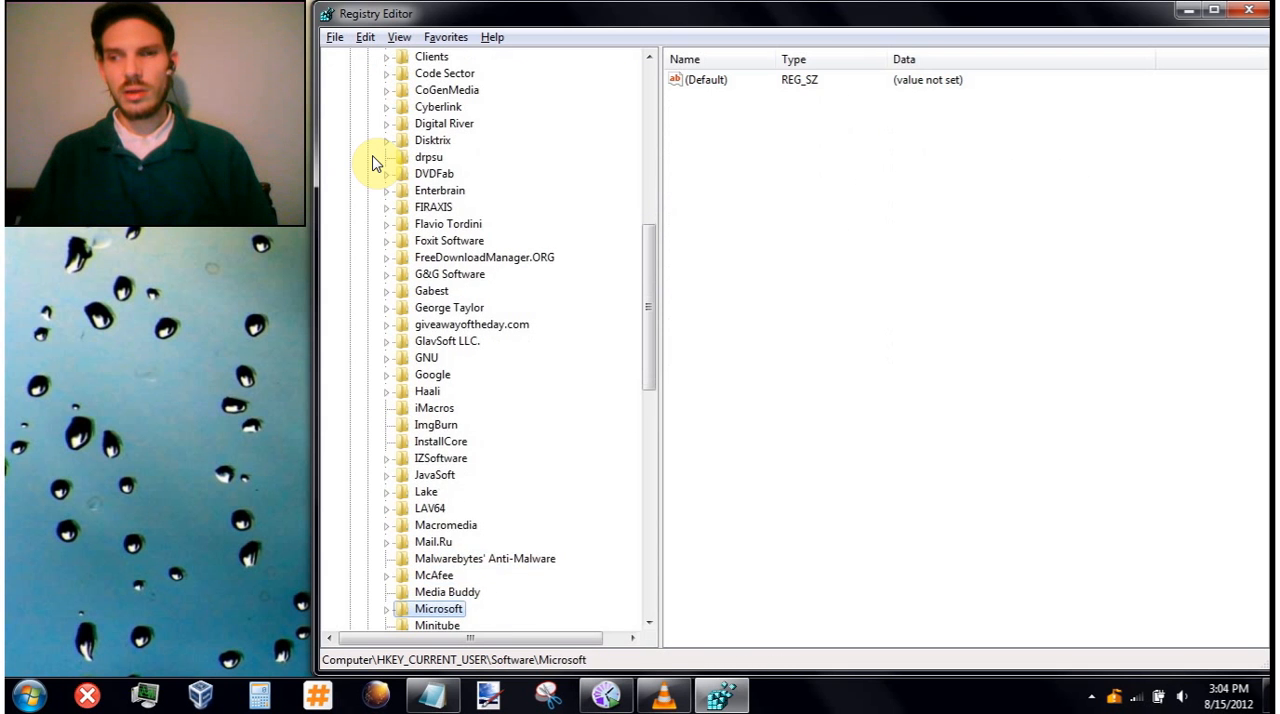
pyautogui.press('Right')
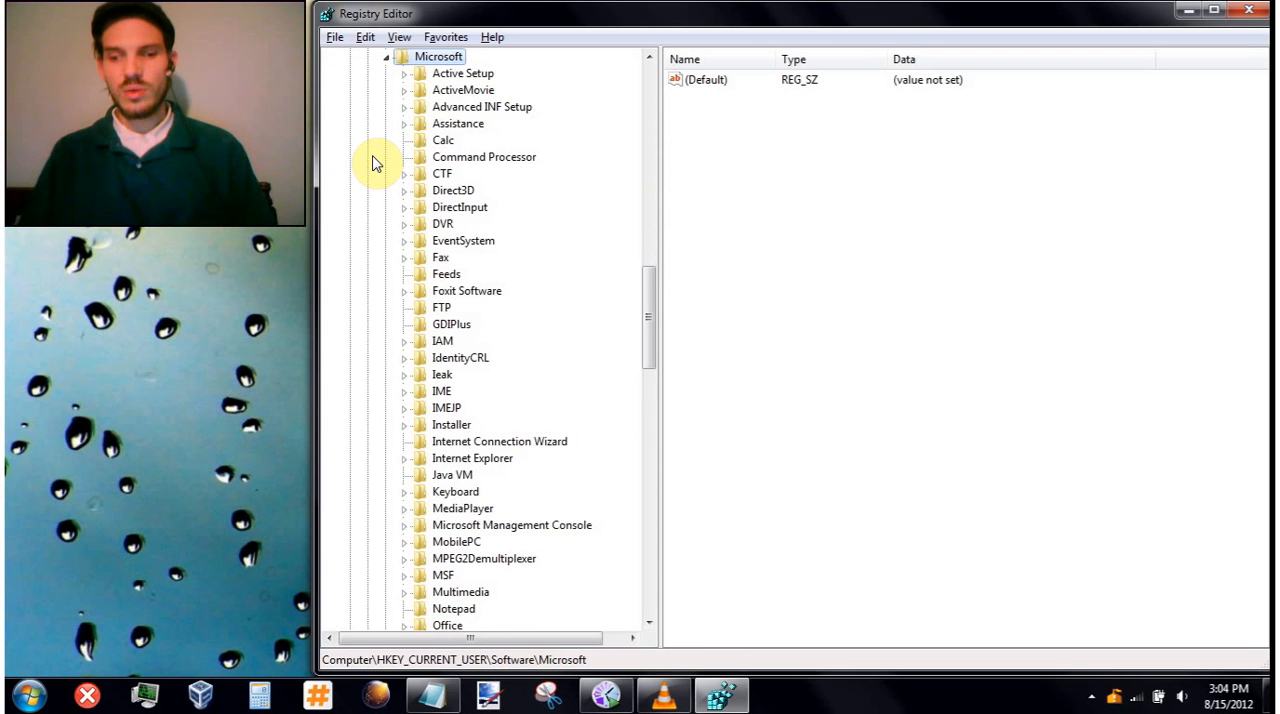
# - Open Windows\CurrentVersion\Run under the Microsoft key to examine the current user's startup entries
pyautogui.press('w')
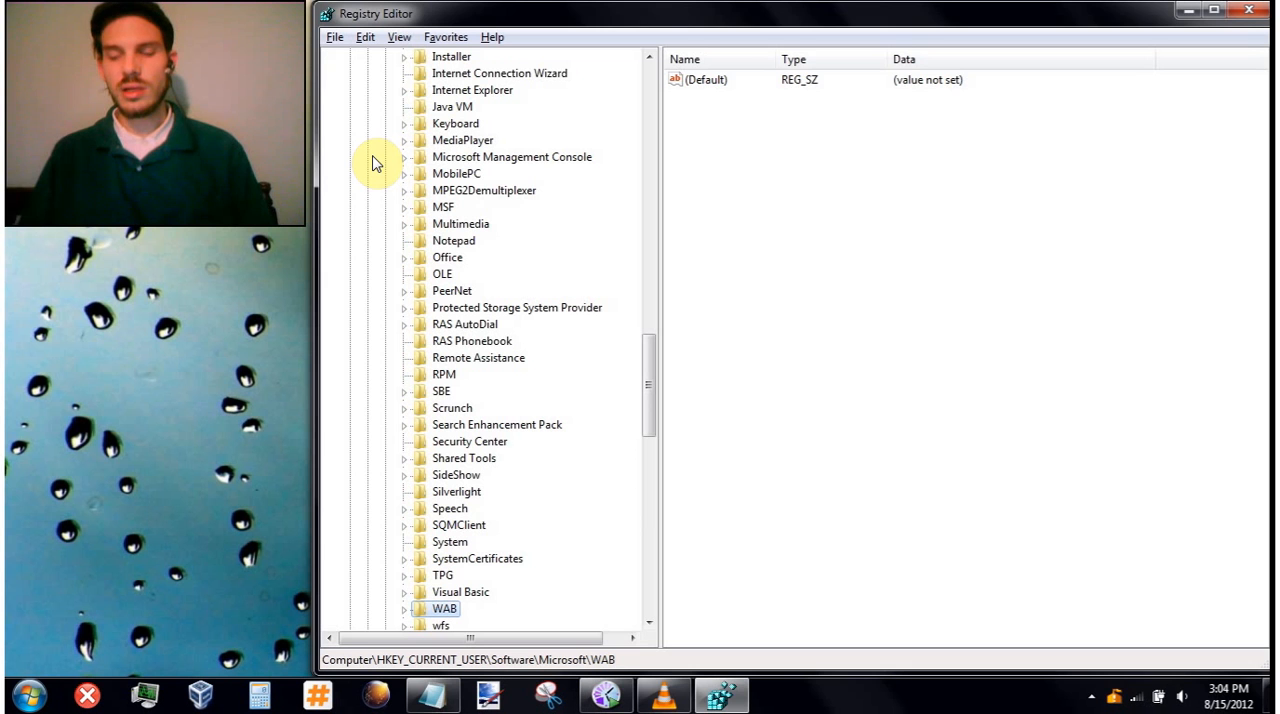
pyautogui.press('Down')
pyautogui.press('Down')
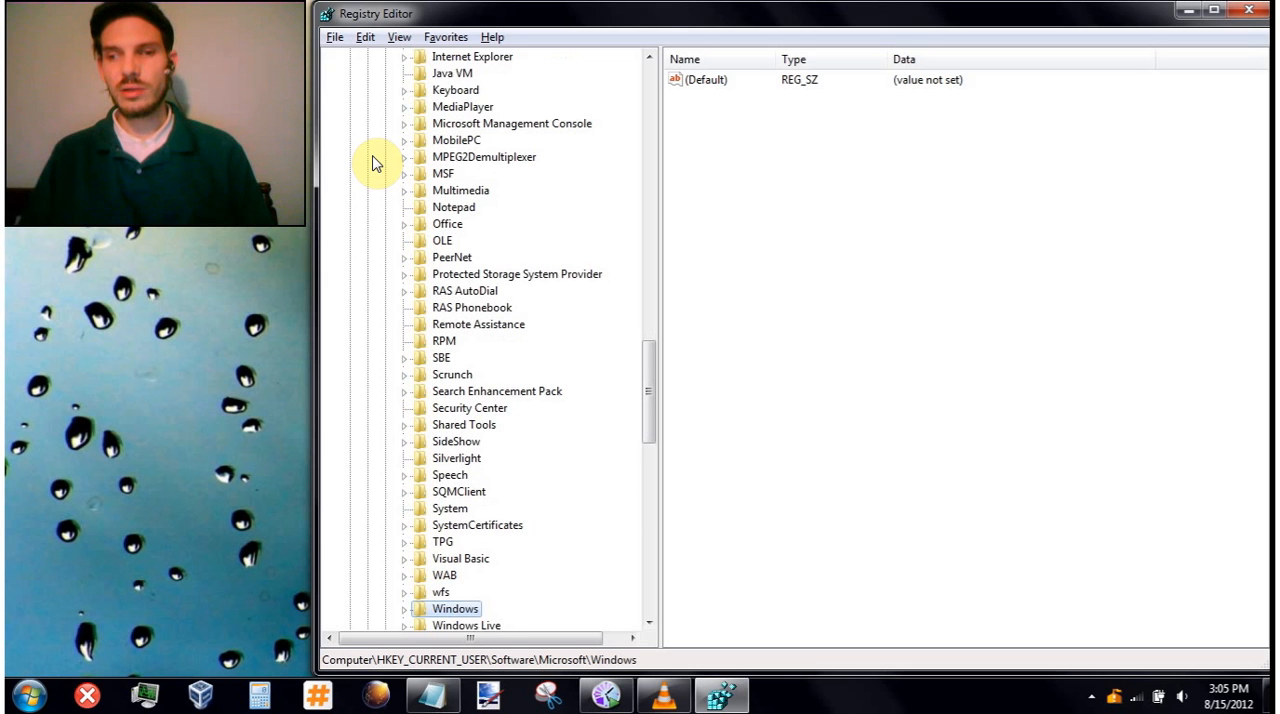
pyautogui.press('Right')
pyautogui.press('Right')
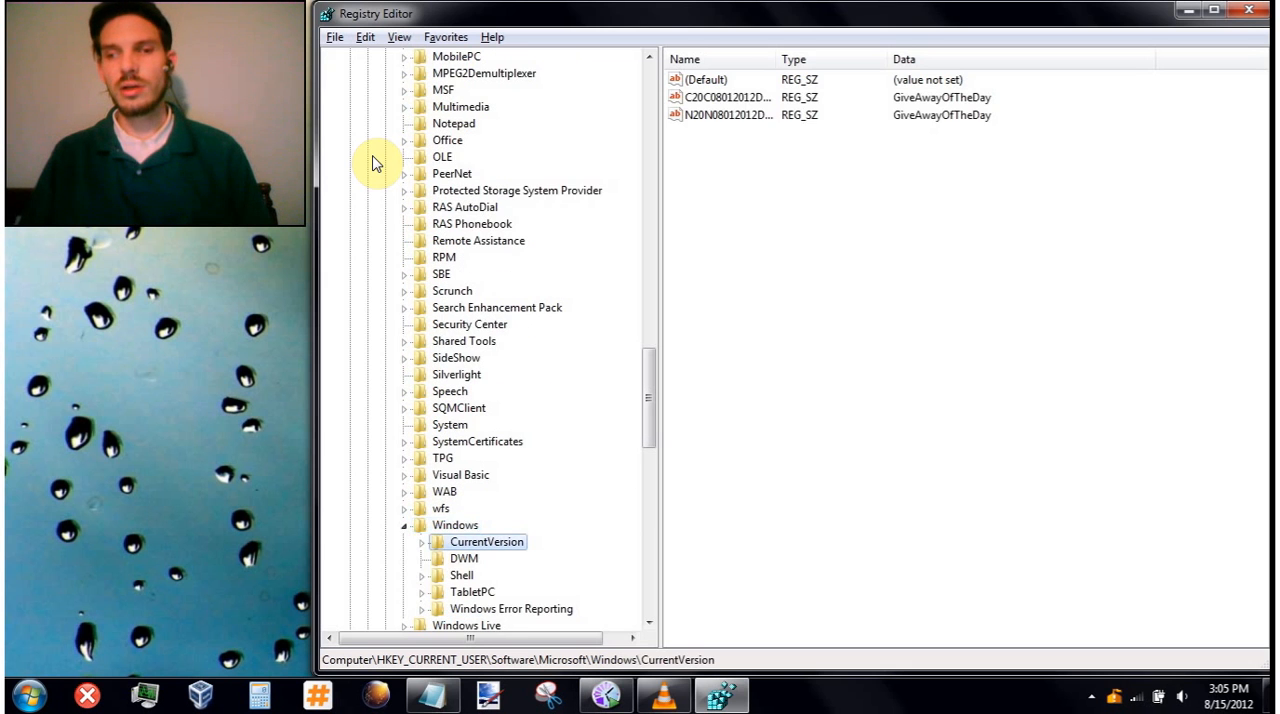
pyautogui.press('Right')
pyautogui.press('Down')
pyautogui.press('Down')
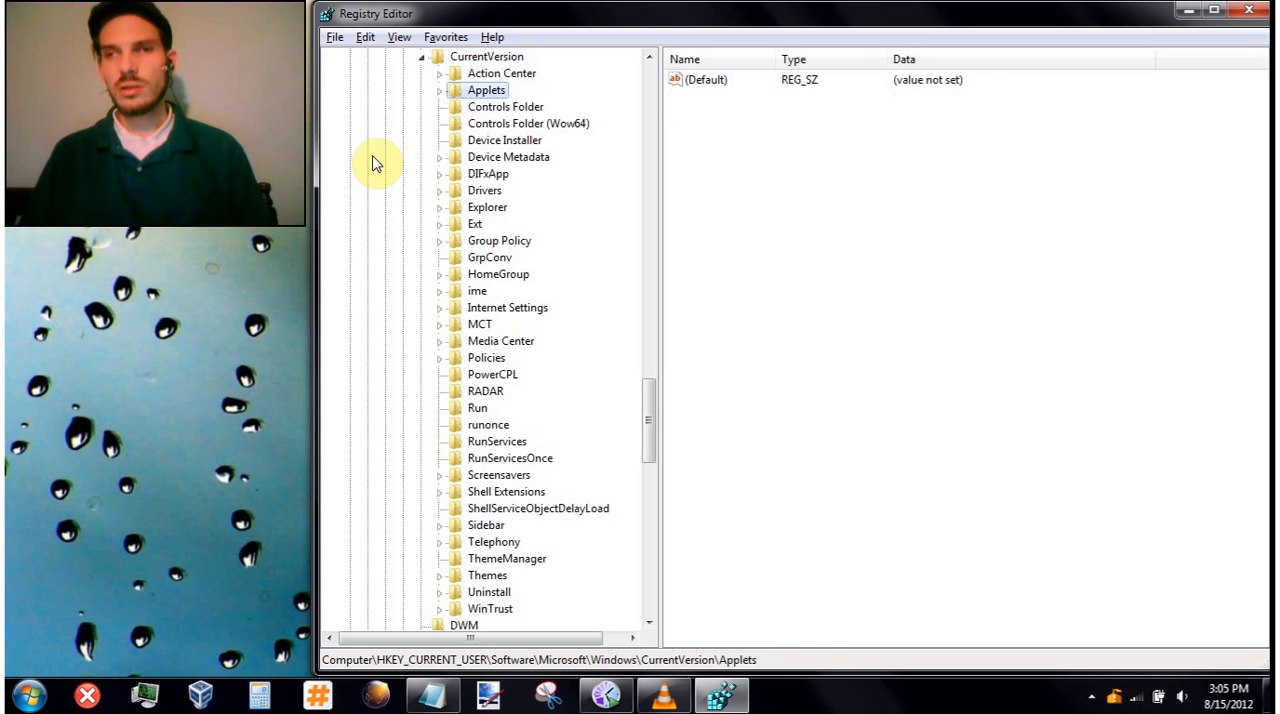
pyautogui.press('Down')
pyautogui.press('Down')
pyautogui.write('run')
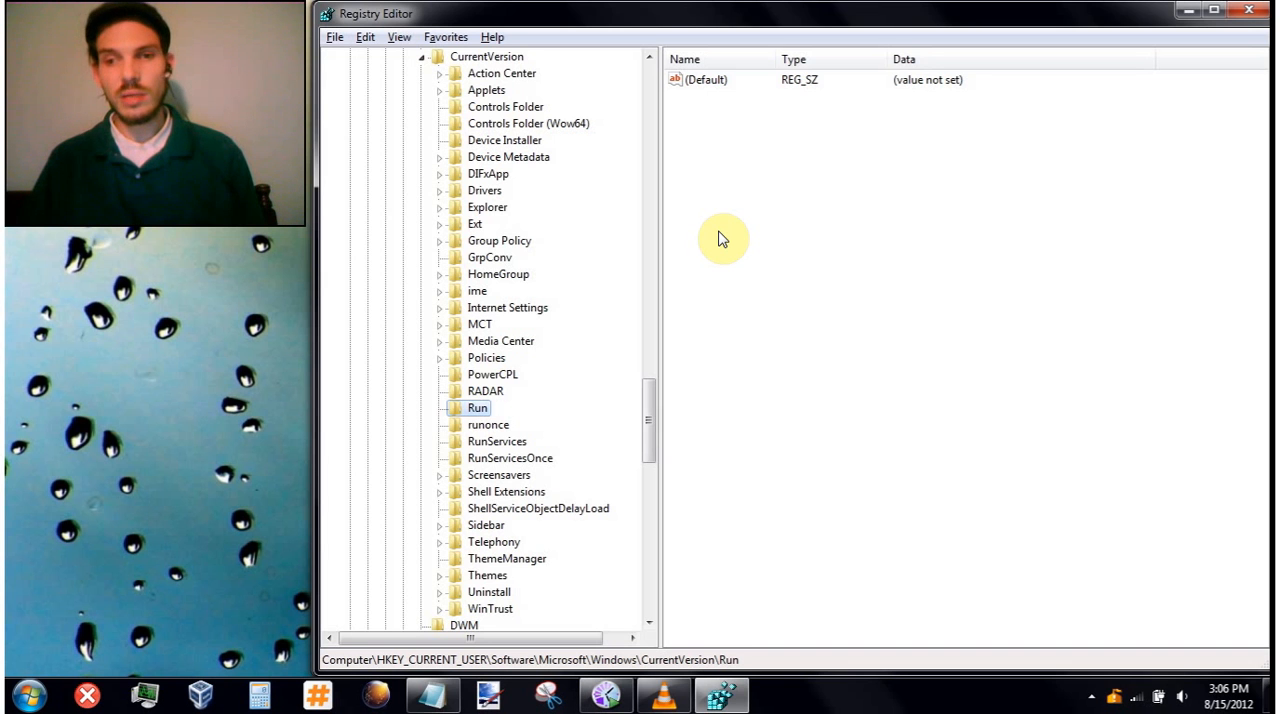
# - Collapse the opened Software subkeys and return to HKEY_CURRENT_USER in the tree
pyautogui.press('Left')
pyautogui.press('Left')
pyautogui.press('Left')
pyautogui.press('Left')
pyautogui.press('Left')
pyautogui.press('Left')
pyautogui.press('Left')
pyautogui.press('Left')
pyautogui.press('Left')
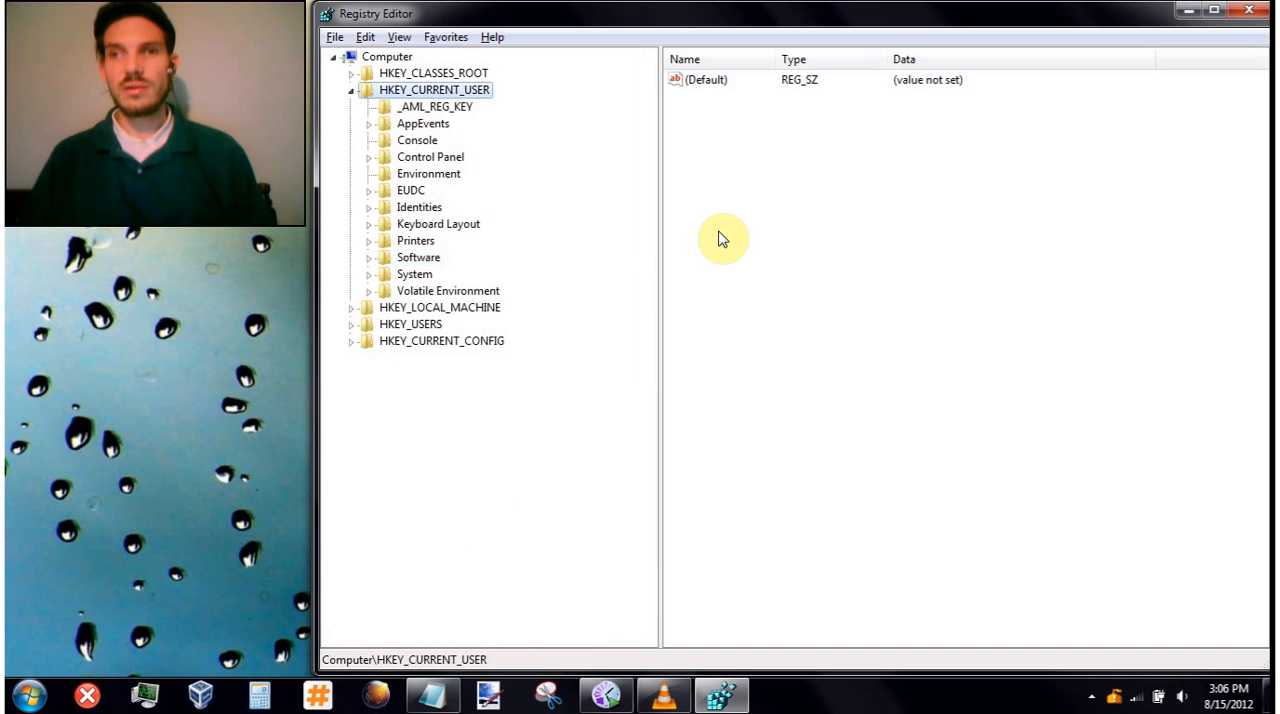
# - Collapse HKEY_CURRENT_USER, then expand HKEY_LOCAL_MACHINE and its SOFTWARE key
pyautogui.press('Left')
pyautogui.press('Down')
pyautogui.press('Right')
pyautogui.press('Right')
pyautogui.press('Down')
pyautogui.press('Down')
pyautogui.press('Down')
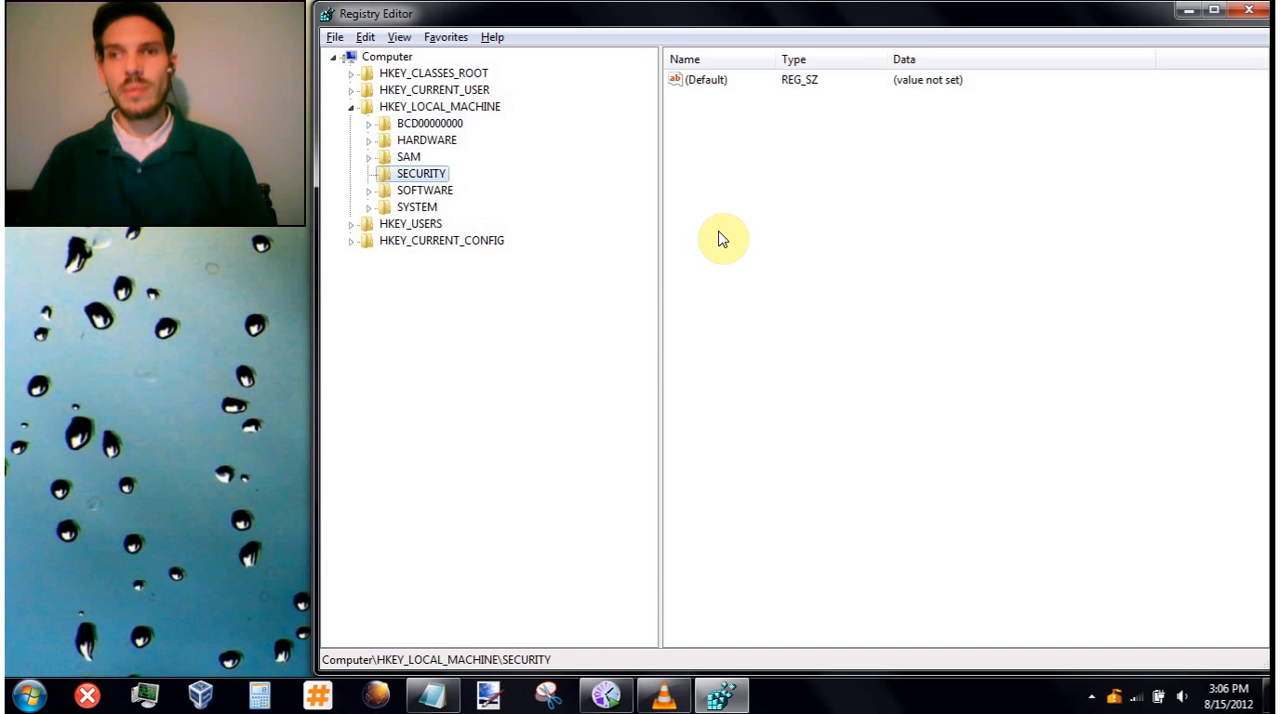
pyautogui.press('Down')
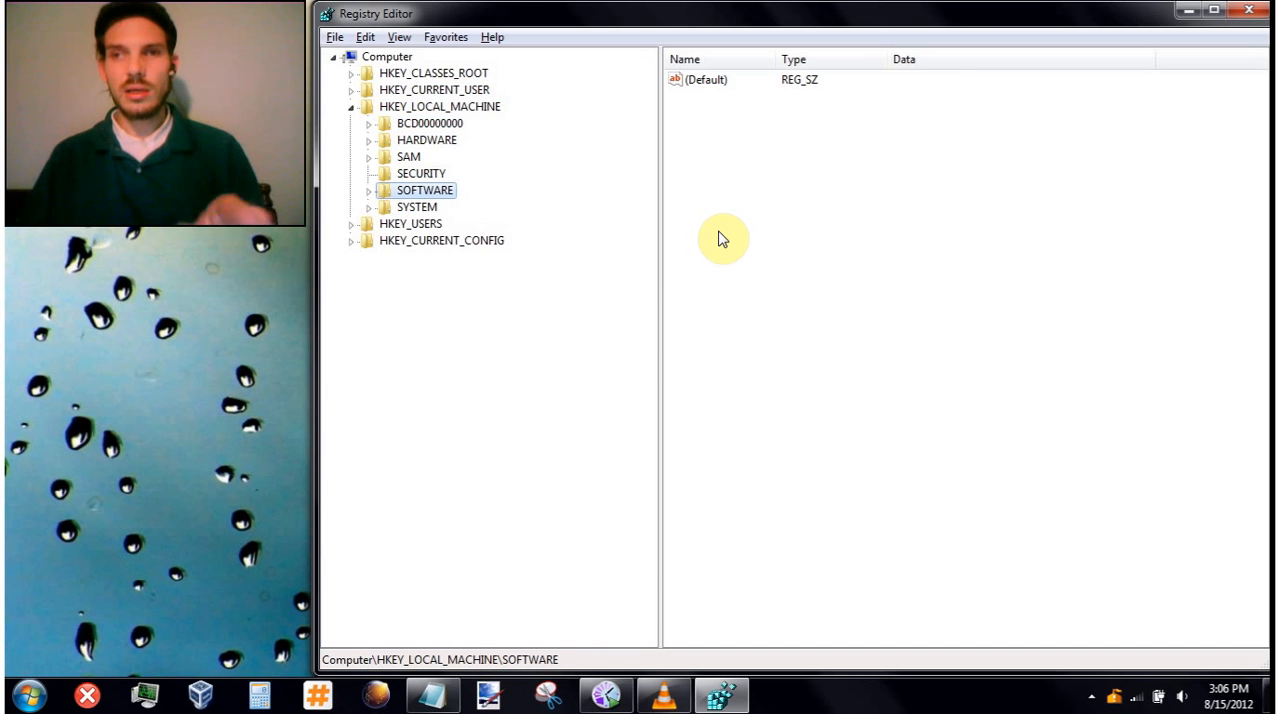
pyautogui.press('Right')
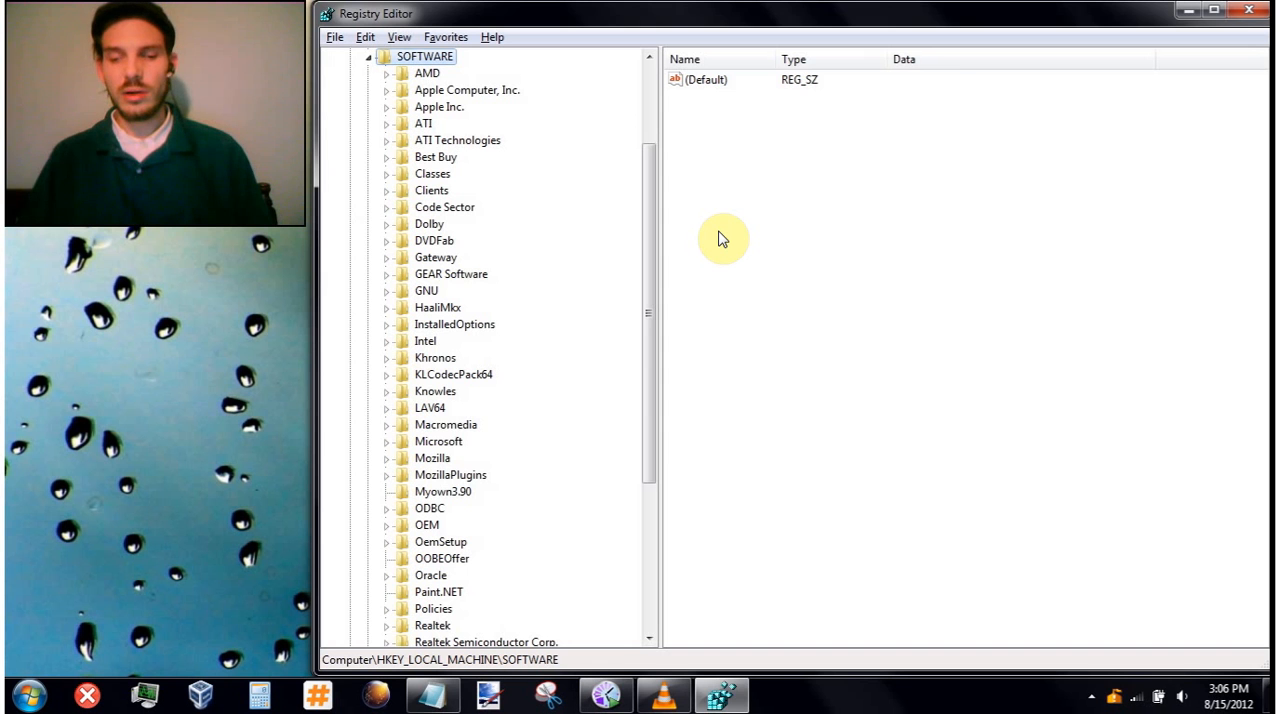
# - Find the Microsoft key under HKEY_LOCAL_MACHINE\SOFTWARE and expand it
pyautogui.press('m')
pyautogui.press('i')
pyautogui.press('Up')
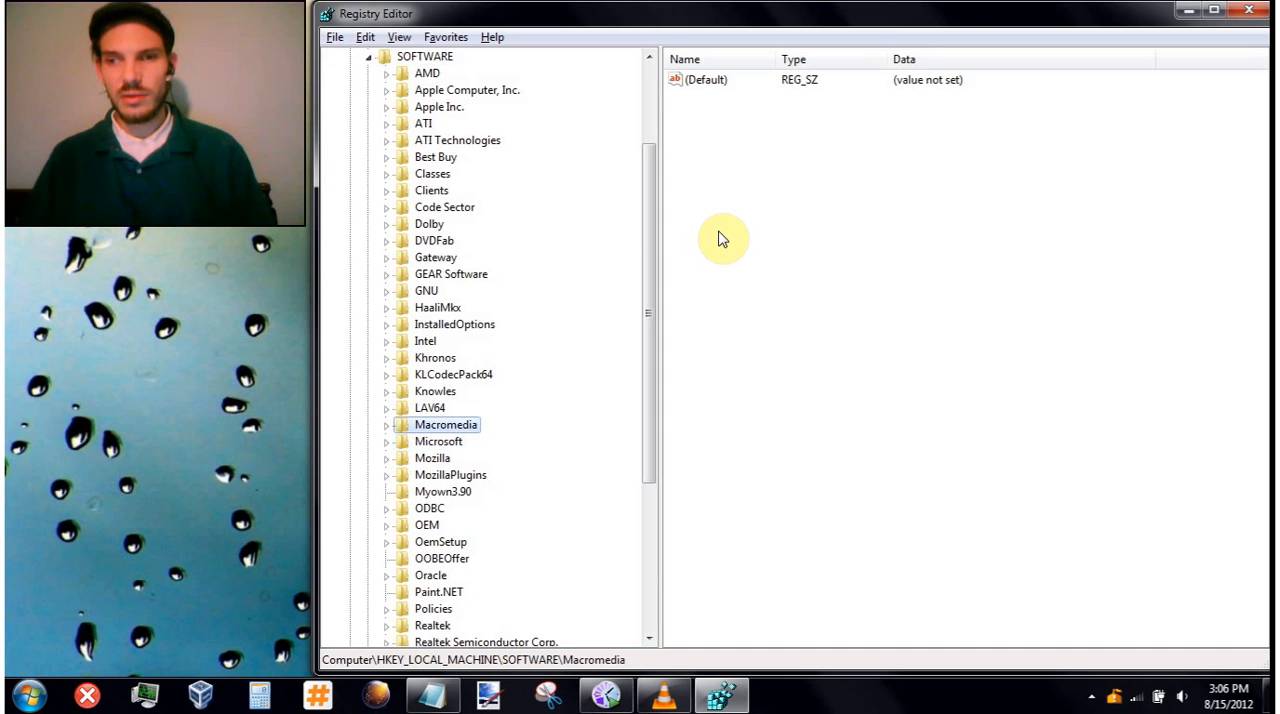
pyautogui.press('Down')
pyautogui.press('Right')
# - Expand Windows\CurrentVersion under the HKEY_LOCAL_MACHINE Microsoft key
pyautogui.press('w')
pyautogui.press('Down')
pyautogui.press('Down')
pyautogui.press('Down')
pyautogui.press('Down')
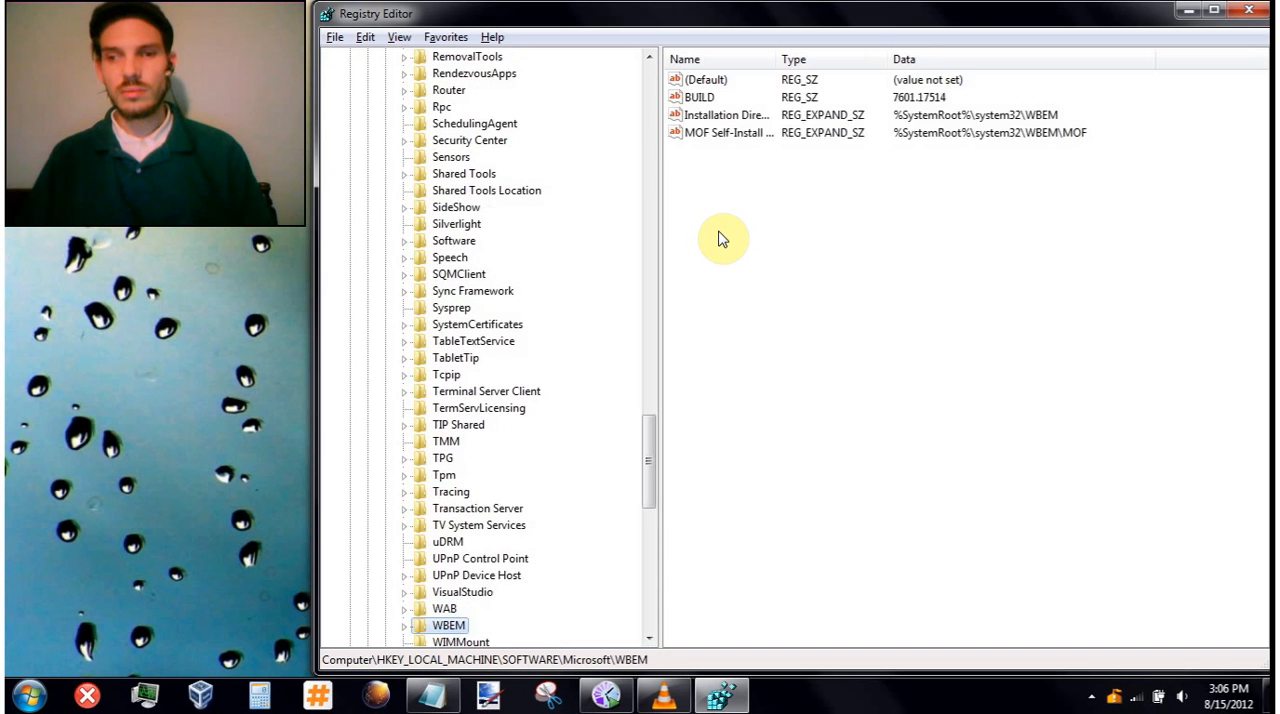
pyautogui.press('Up')
pyautogui.press('Right')
pyautogui.press('Down')
pyautogui.press('Right')
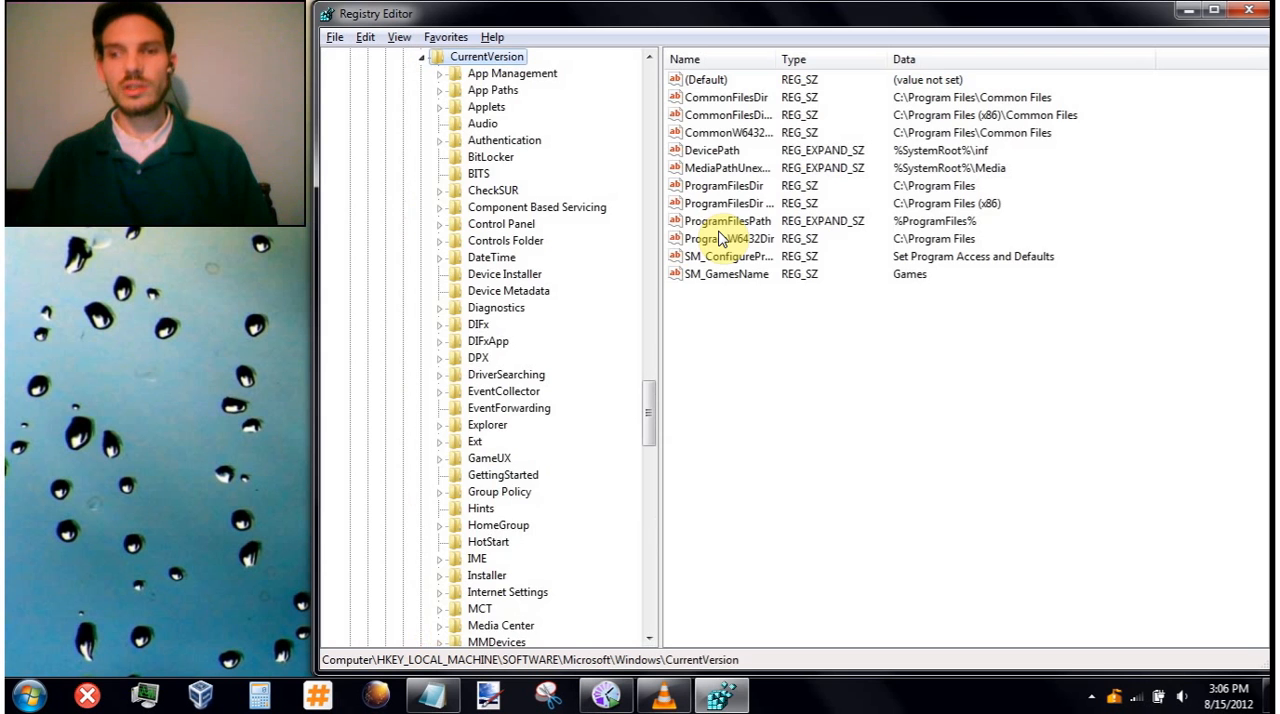
# - Open the Run key under CurrentVersion and examine the machine-wide startup entries Minimem and MSC
pyautogui.press('r')
pyautogui.press('r')
pyautogui.press('r')
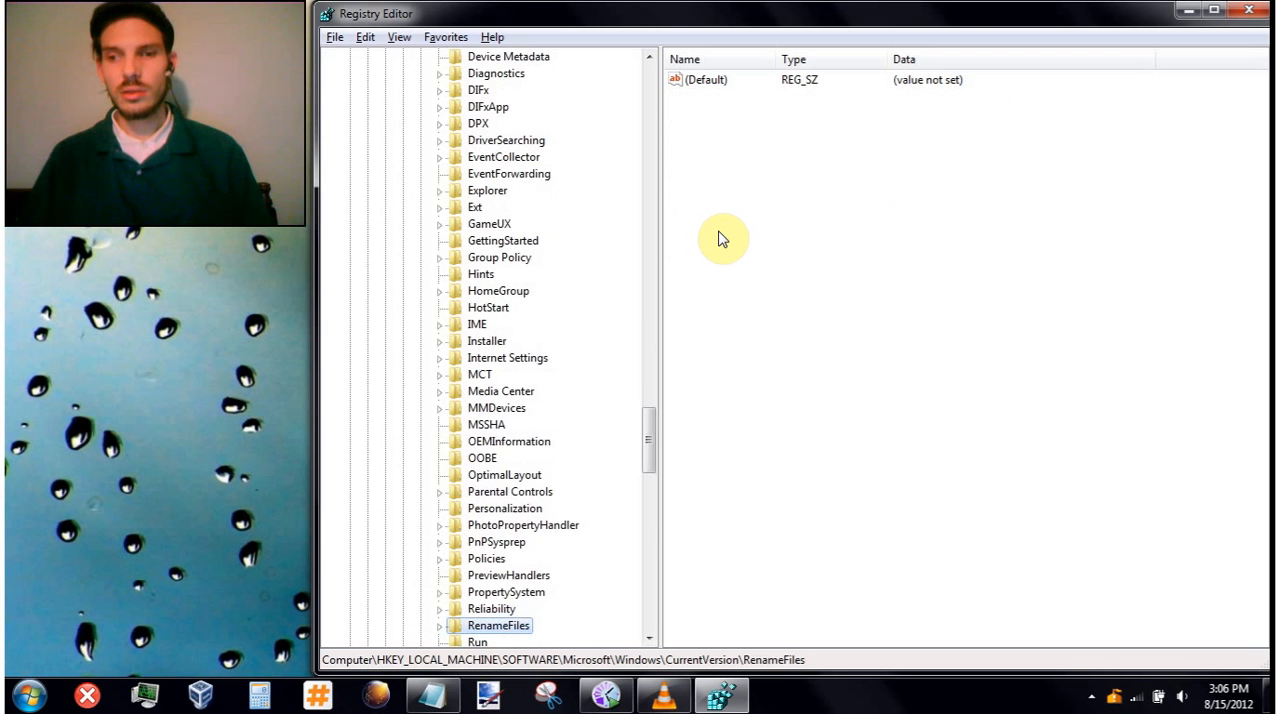
pyautogui.click(710, 98)
pyautogui.click(712, 98)
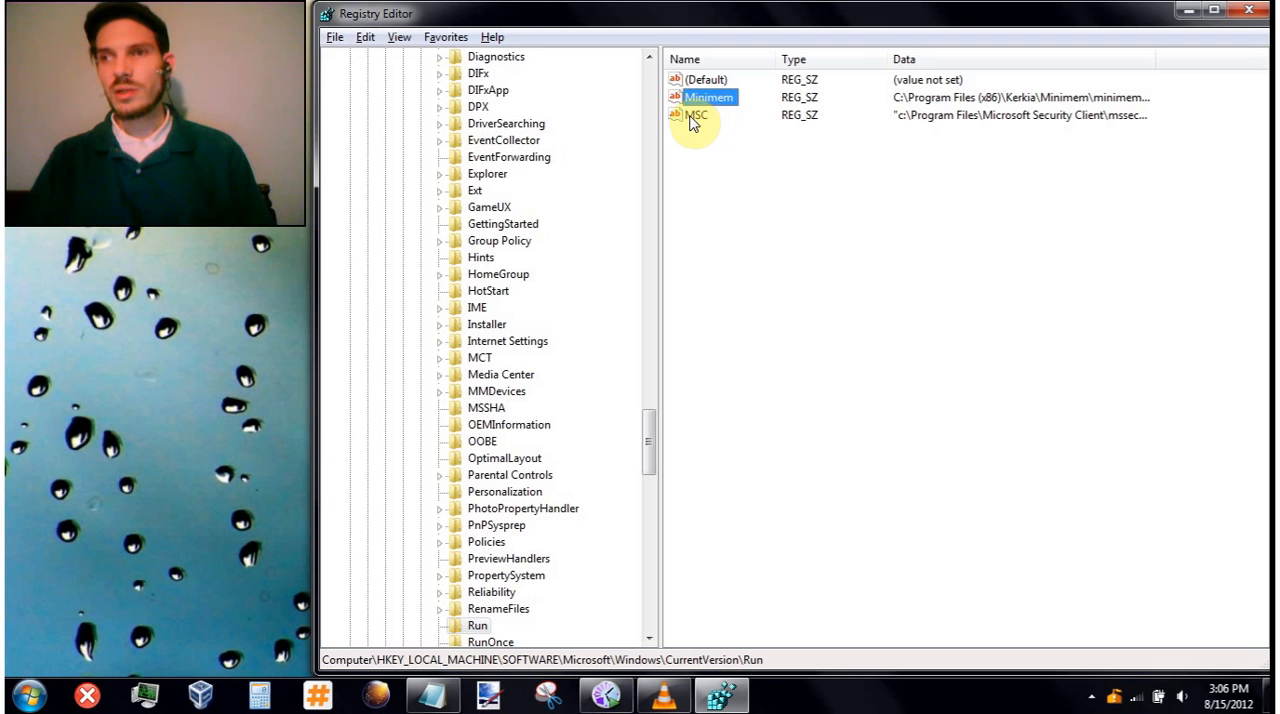
pyautogui.click(698, 117)
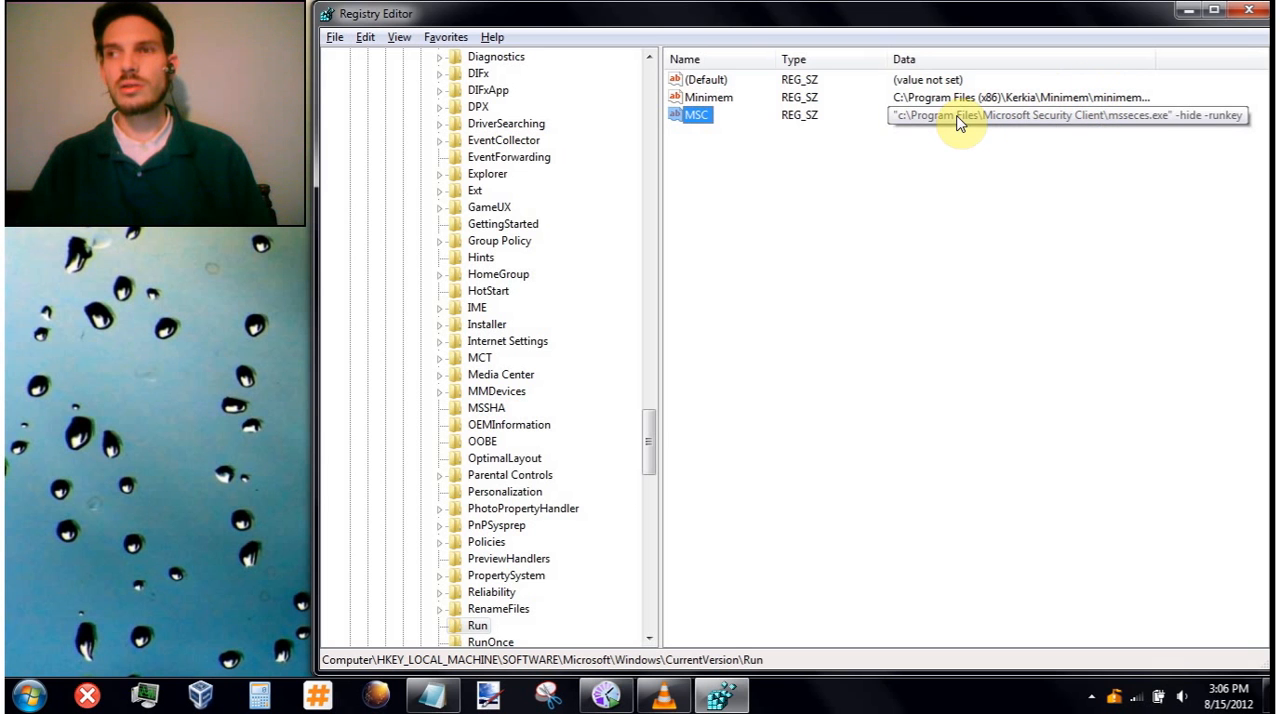
pyautogui.click(703, 190)
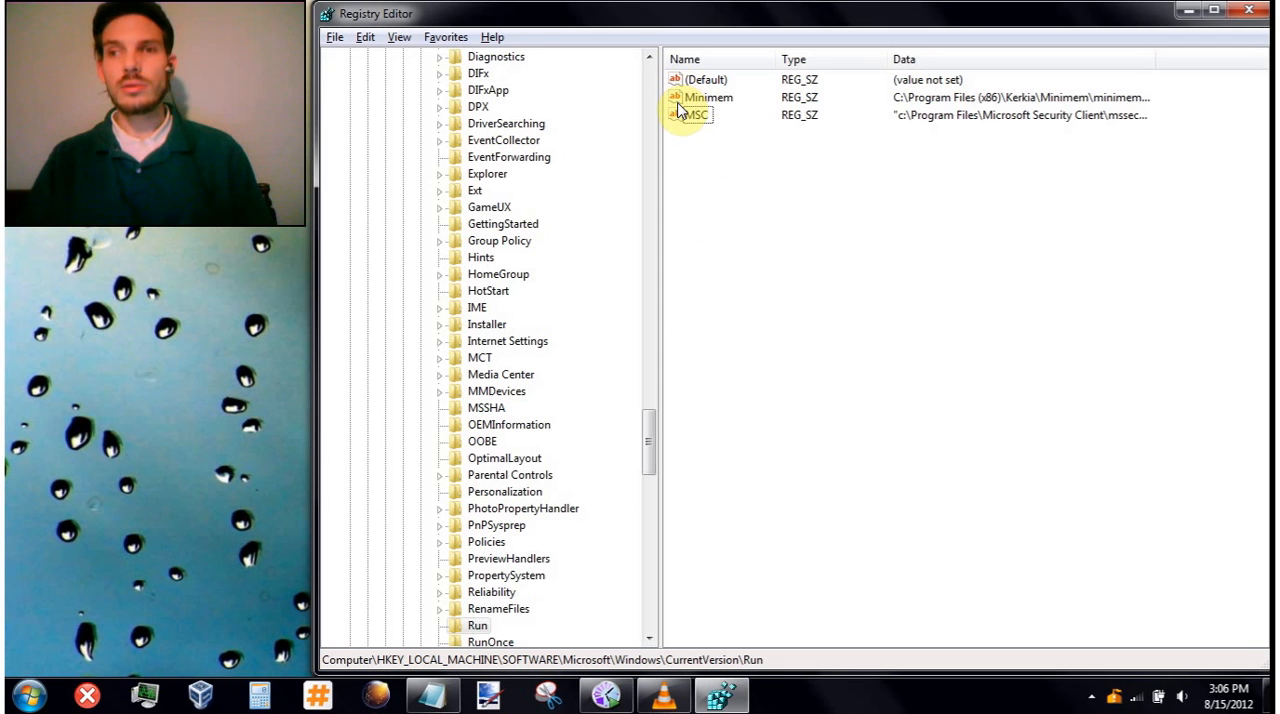
# - Collapse the opened SOFTWARE subkeys and select the SYSTEM key under HKEY_LOCAL_MACHINE
pyautogui.press('Tab')
pyautogui.press('Left')
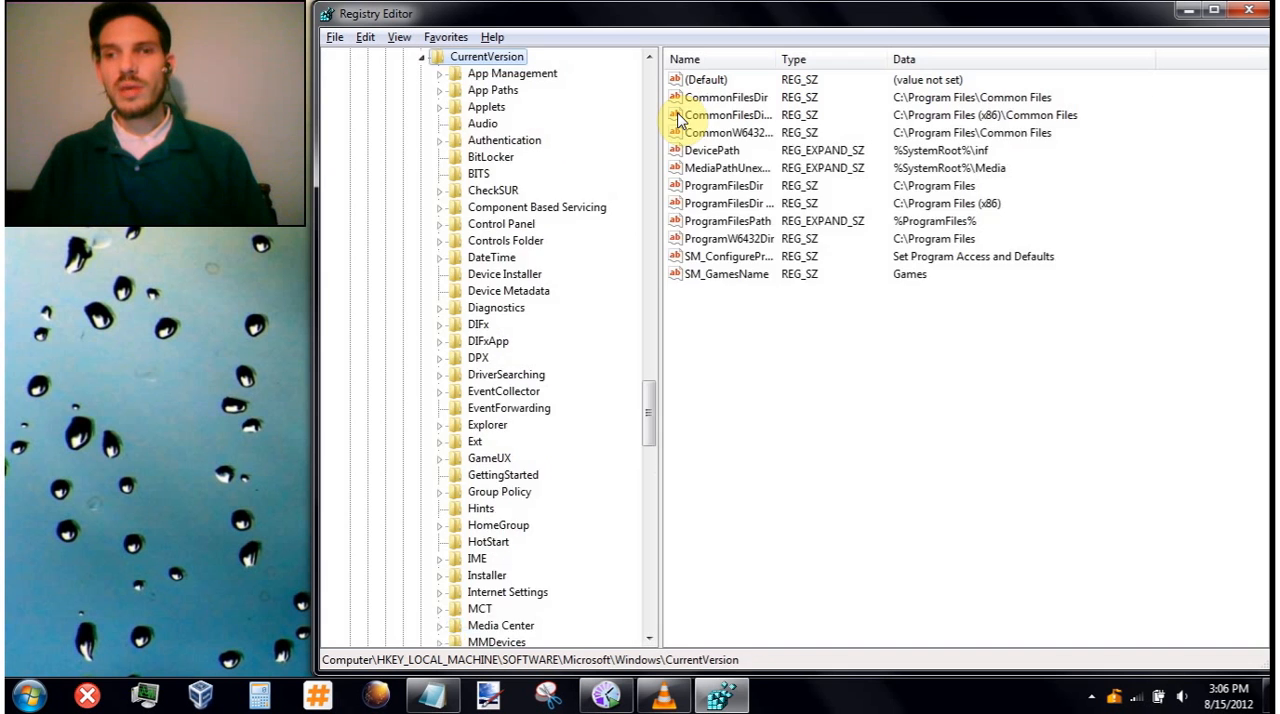
pyautogui.press('Left')
pyautogui.press('Left')
pyautogui.press('Left')
pyautogui.press('Left')
pyautogui.press('Left')
pyautogui.press('Left')
pyautogui.press('Left')
pyautogui.press('Left')
pyautogui.press('Down')
pyautogui.press('Down')
pyautogui.press('Down')
pyautogui.press('Down')
pyautogui.press('Down')
pyautogui.press('Down')
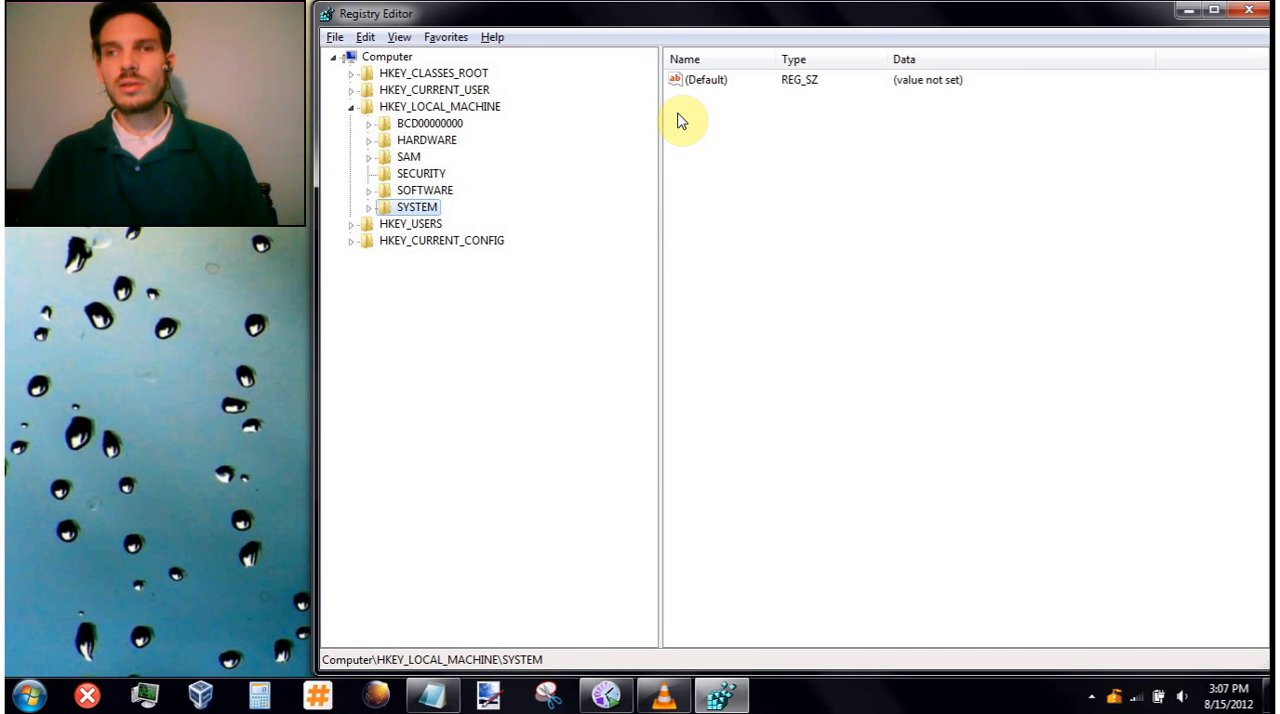
# - Expand the SYSTEM key and its ControlSet001 subkey
pyautogui.press('Up')
pyautogui.press('Up')
pyautogui.press('Up')
pyautogui.press('Up')
pyautogui.press('Up')
pyautogui.press('Up')
pyautogui.press('Down')
pyautogui.press('Down')
pyautogui.press('Down')
pyautogui.press('Down')
pyautogui.press('Down')
pyautogui.press('Down')
pyautogui.press('Right')
pyautogui.press('Right')
pyautogui.press('Right')
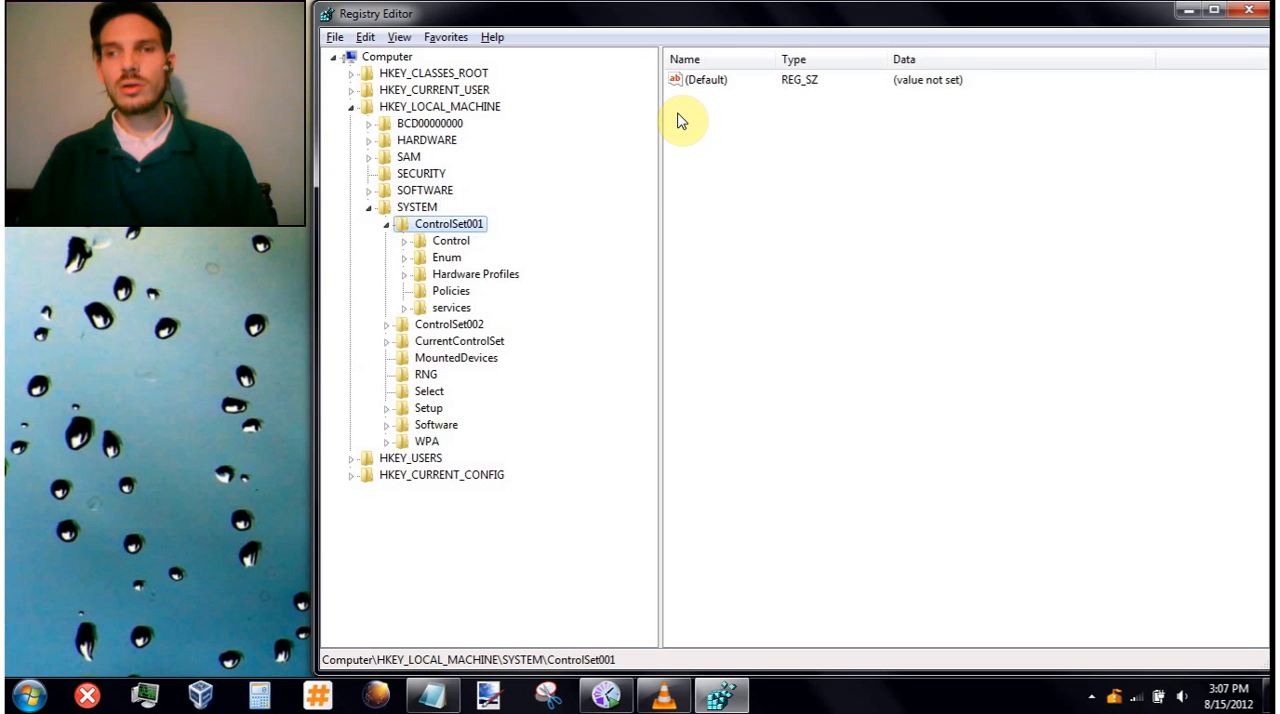
# - Set the WaitToKillServiceTimeout value in ControlSet001\Control to 2000
pyautogui.press('Down')
pyautogui.press('Tab')
pyautogui.press('Down')
pyautogui.press('Down')
pyautogui.press('Down')
pyautogui.press('Down')
pyautogui.press('Down')
pyautogui.press('Down')
pyautogui.press('Down')
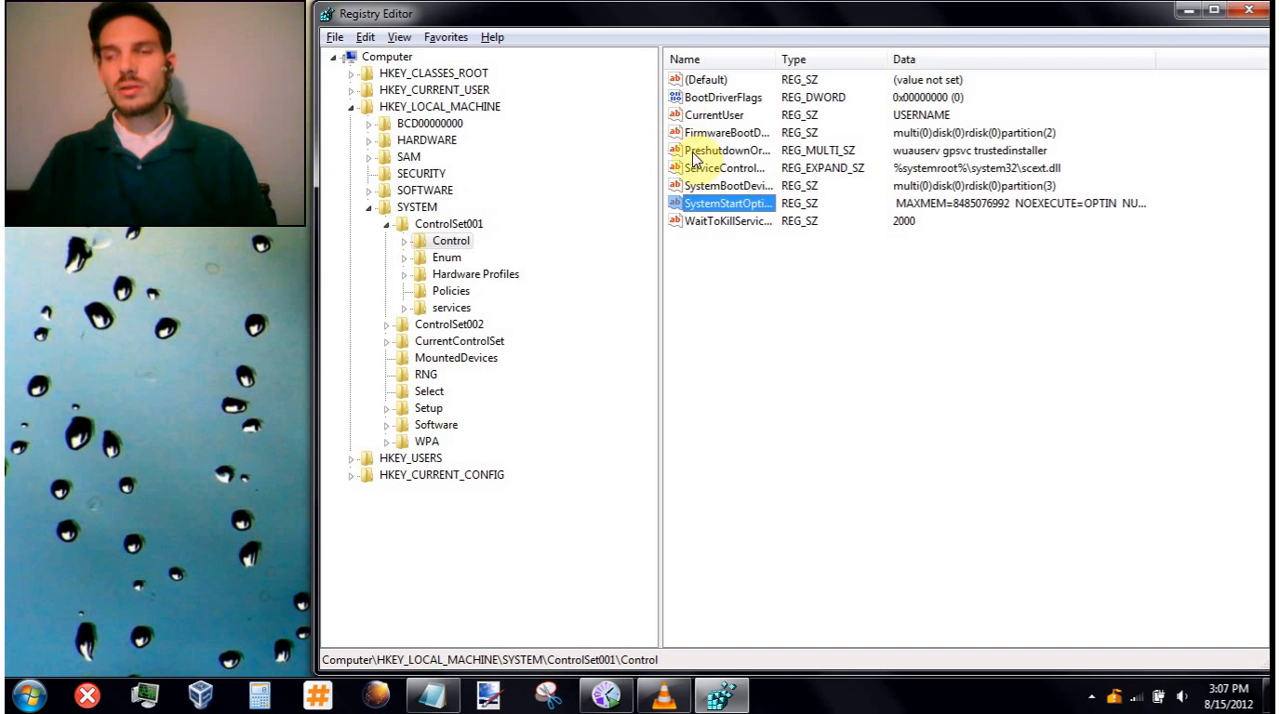
pyautogui.click(728, 222)
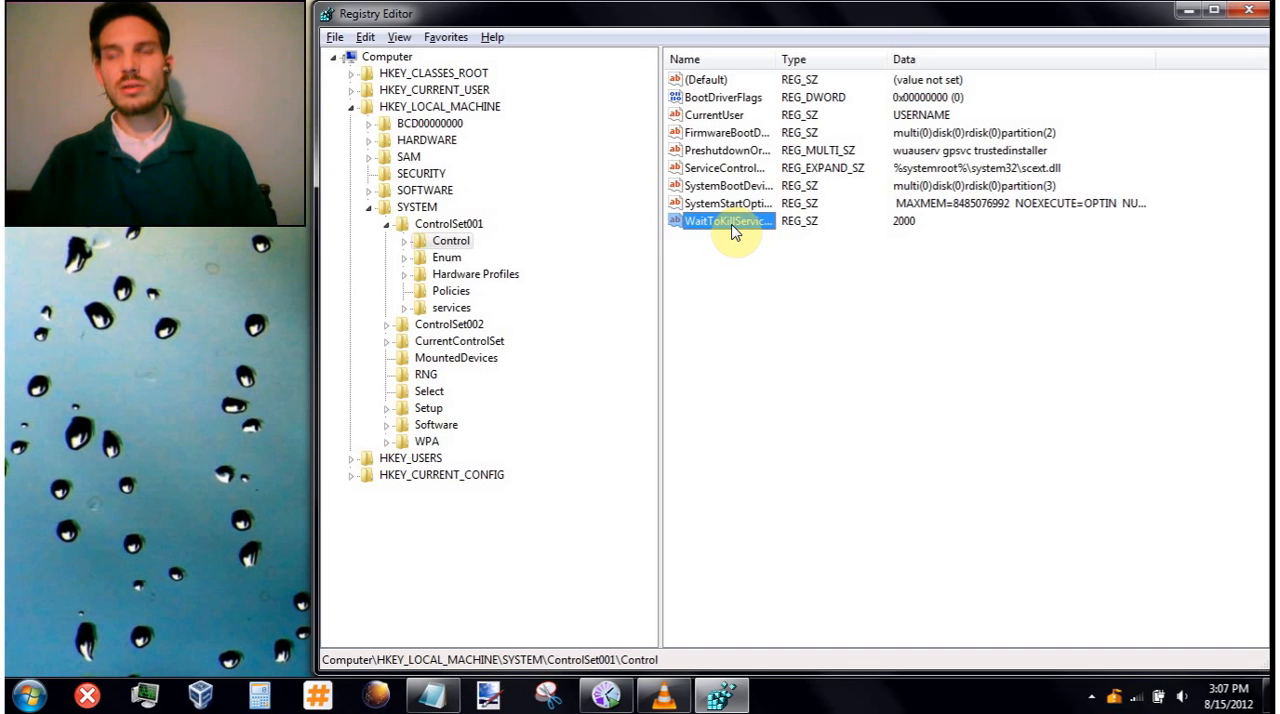
pyautogui.doubleClick(733, 222)
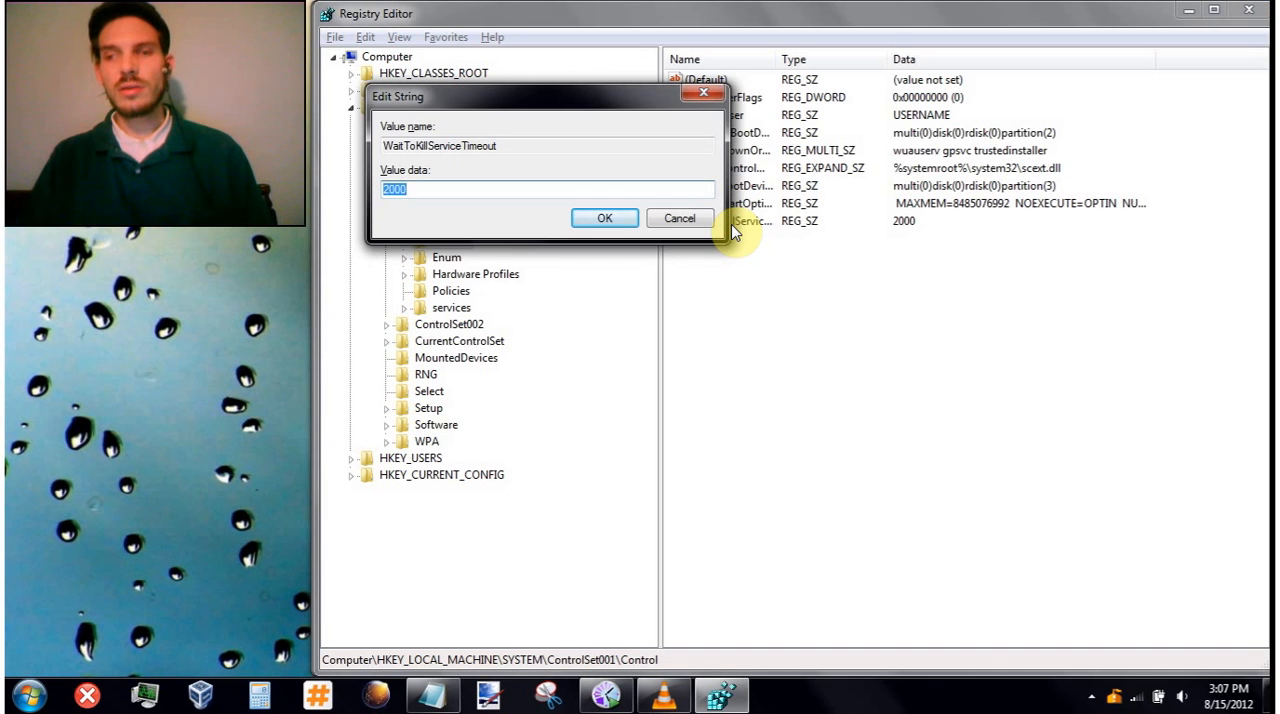
pyautogui.write('2000')
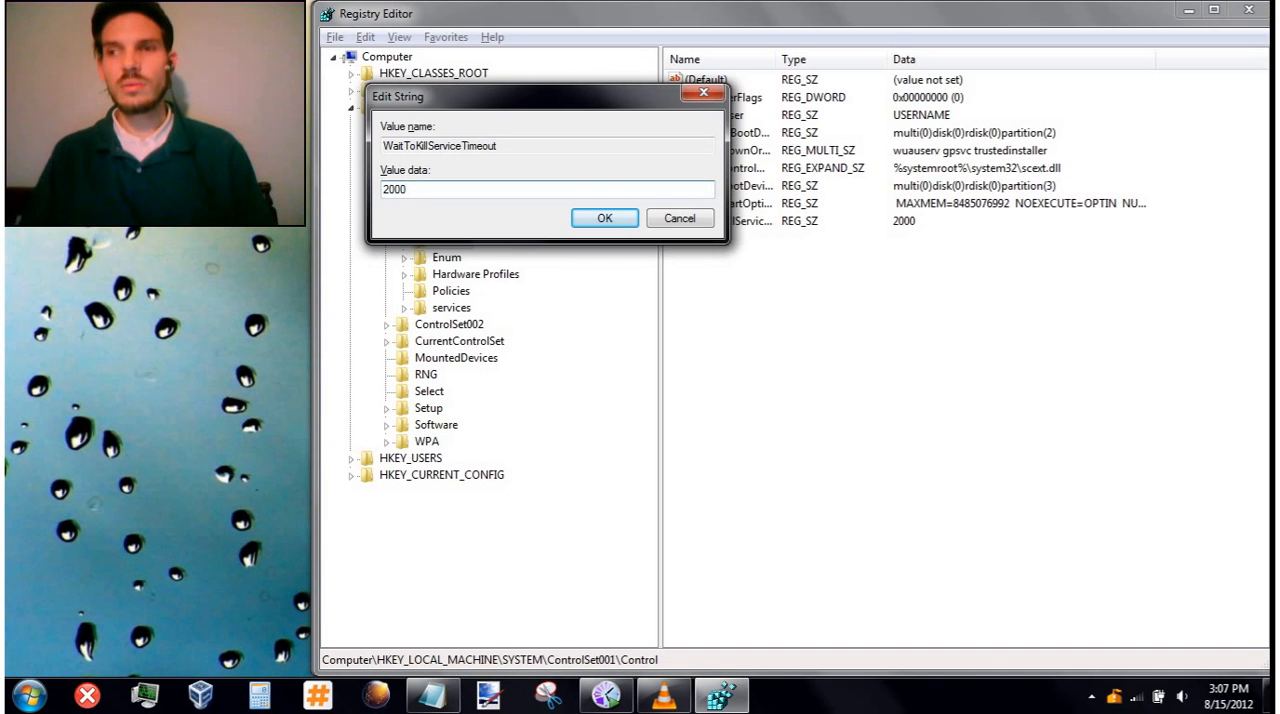
pyautogui.press('Return')
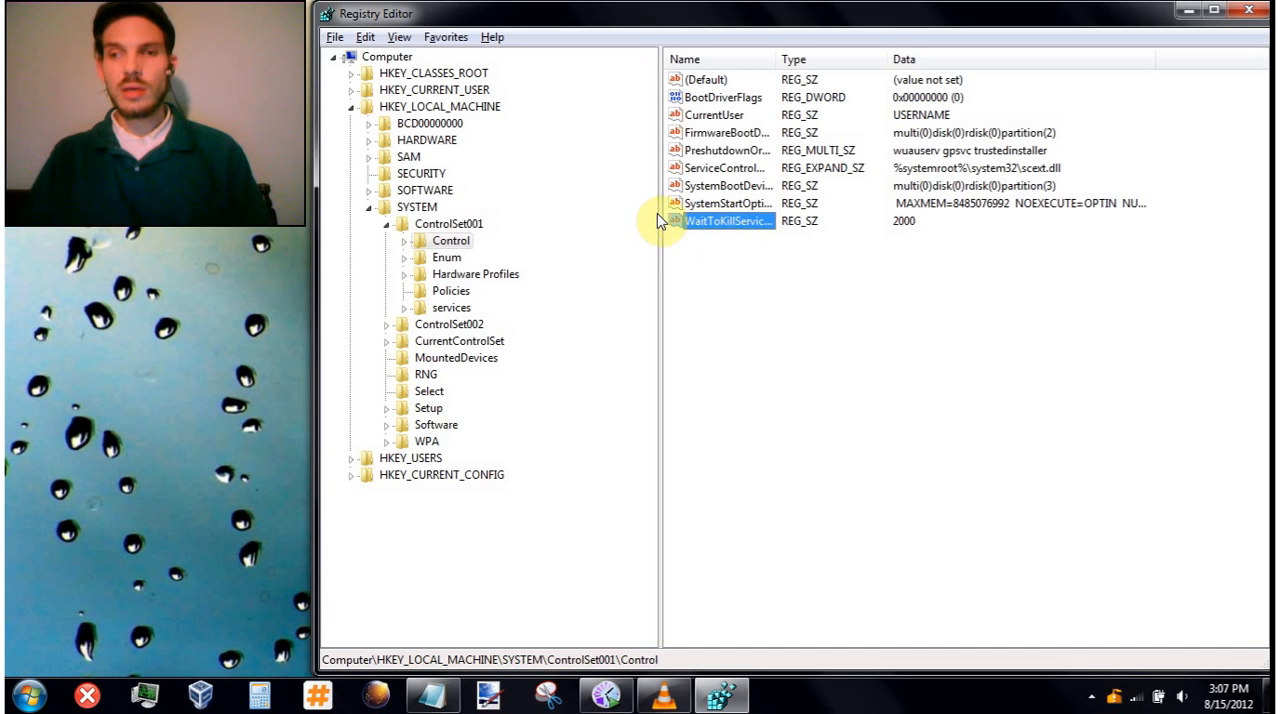
pyautogui.click(531, 206)
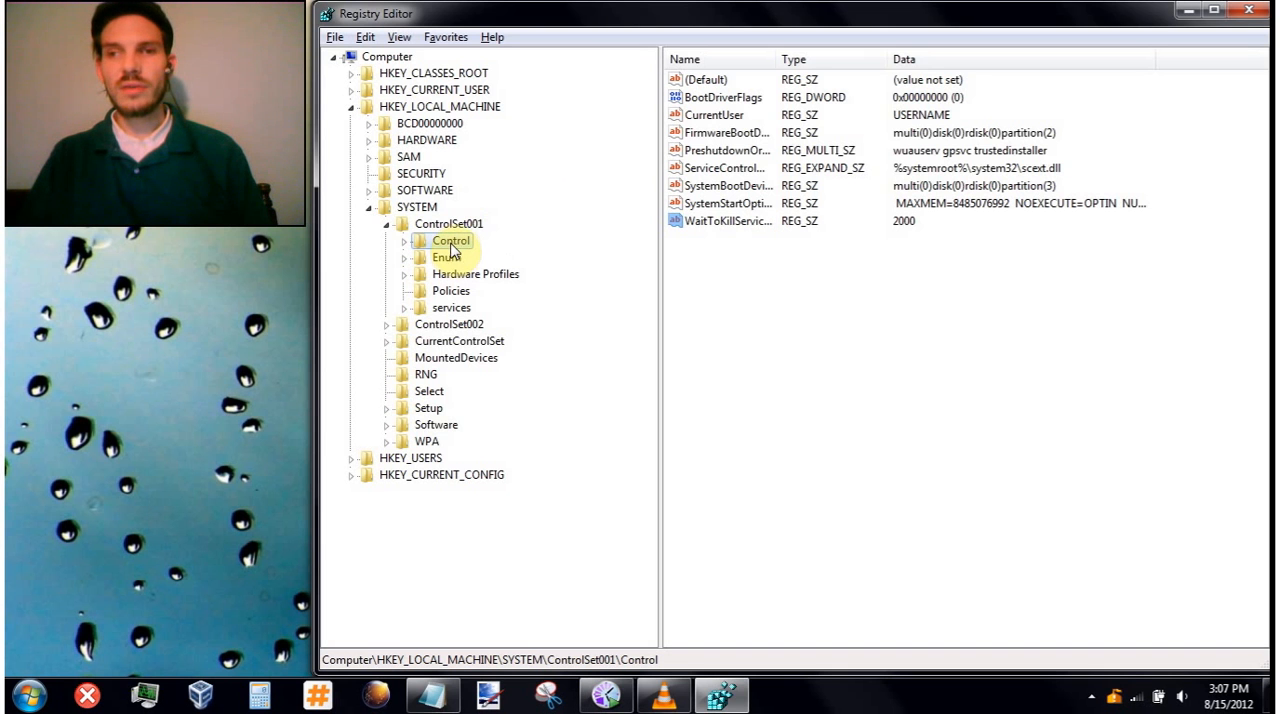
# - Check the WaitToKillServiceTimeout value in ControlSet002\Control, then collapse that Control key
pyautogui.click(387, 324)
pyautogui.click(447, 342)
pyautogui.doubleClick(447, 342)
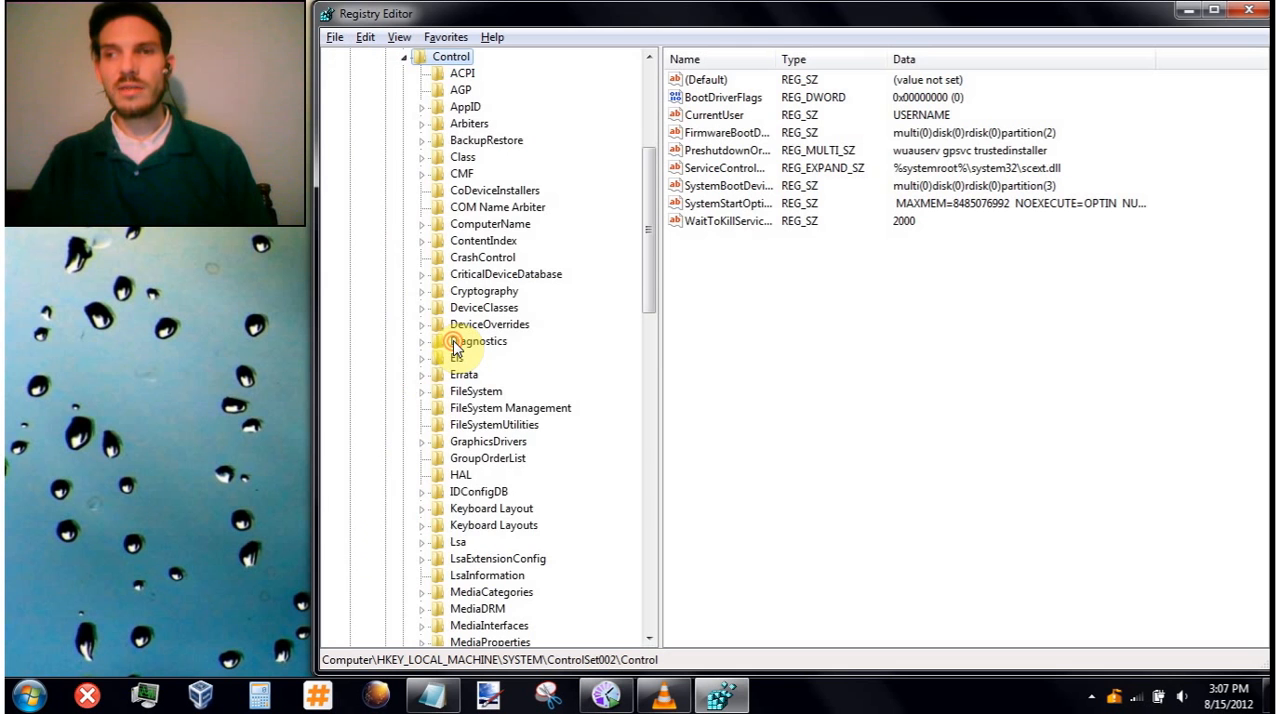
pyautogui.click(720, 228)
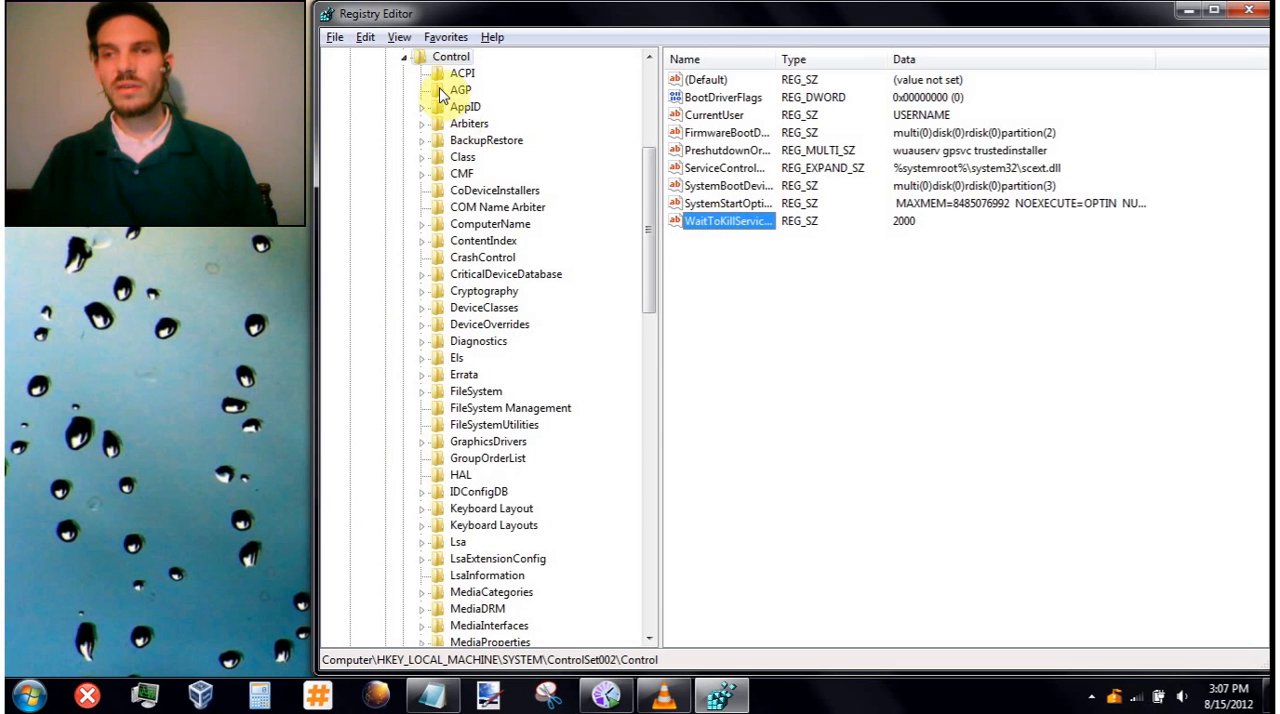
pyautogui.click(404, 57)
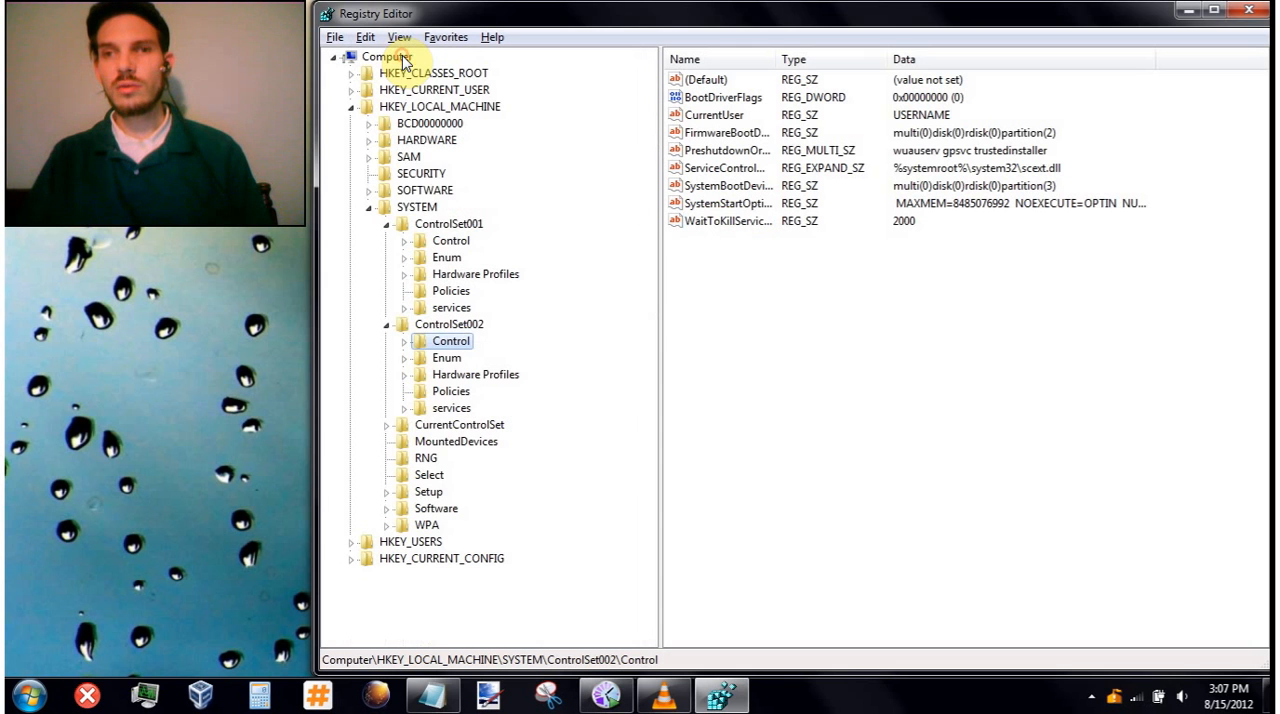
# - Check the WaitToKillServiceTimeout value in CurrentControlSet\Control, then collapse ControlSet001 and ControlSet002
pyautogui.click(387, 426)
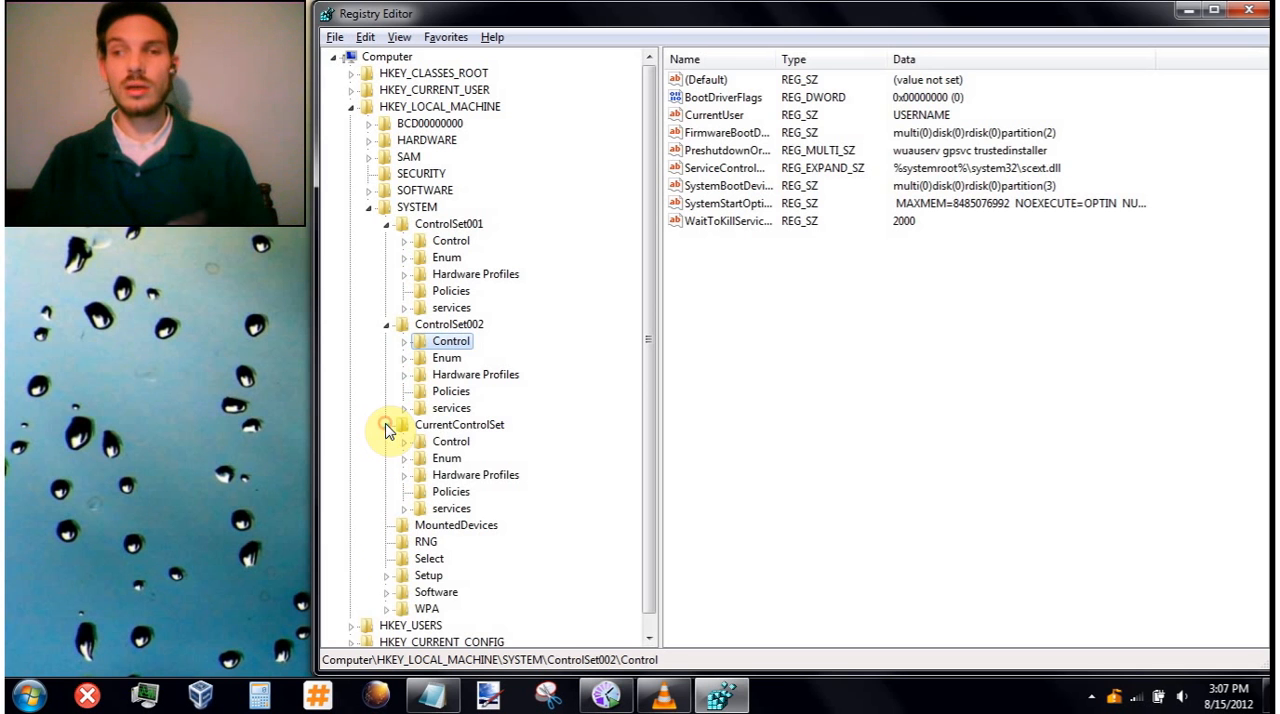
pyautogui.click(445, 442)
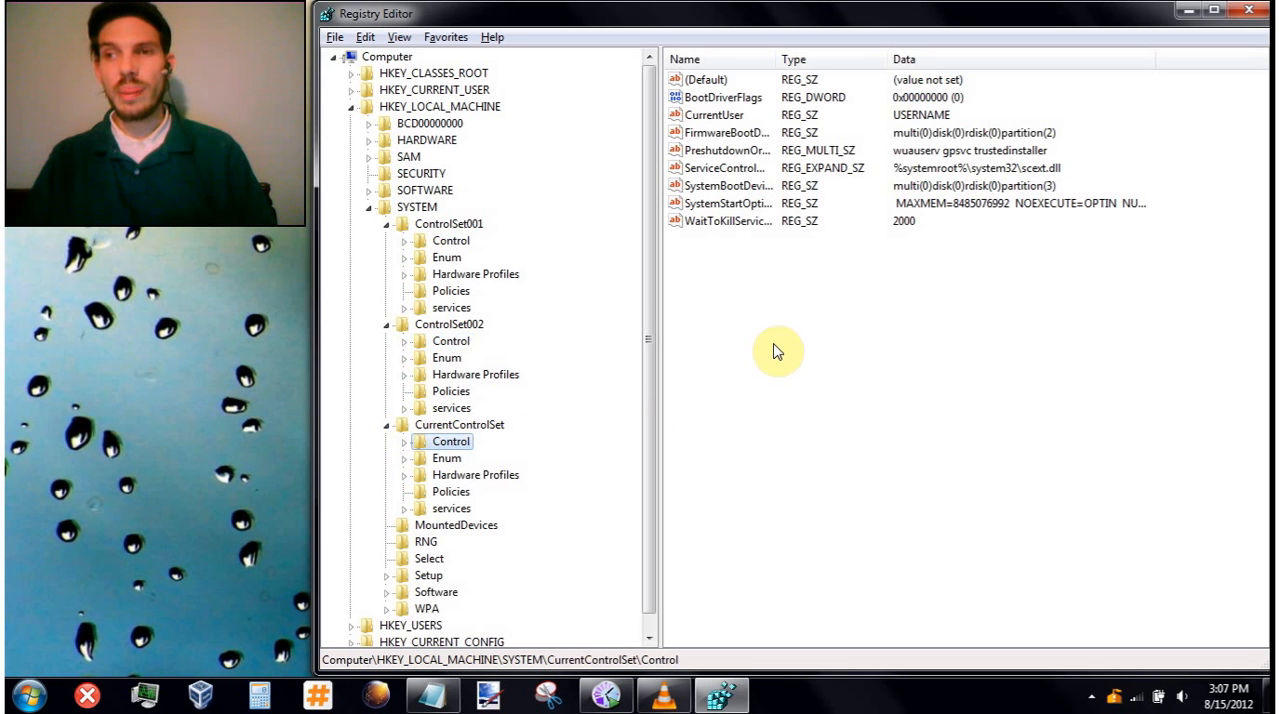
pyautogui.click(734, 224)
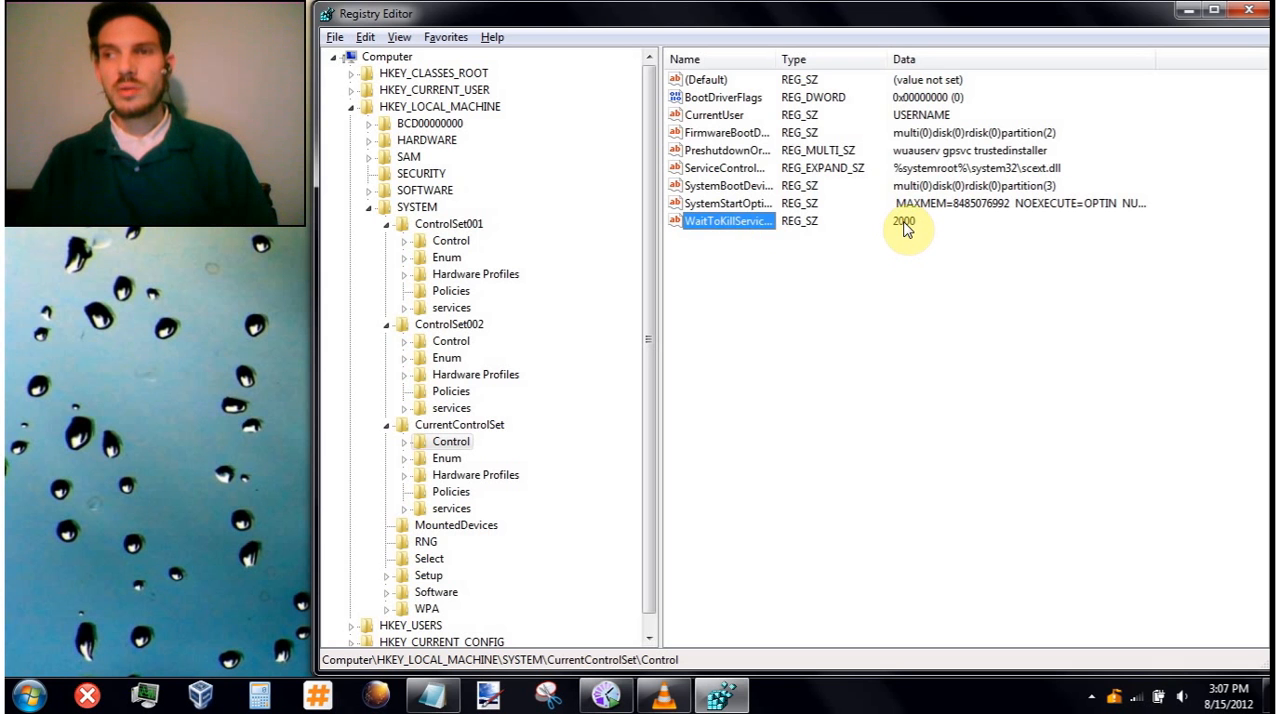
pyautogui.click(387, 225)
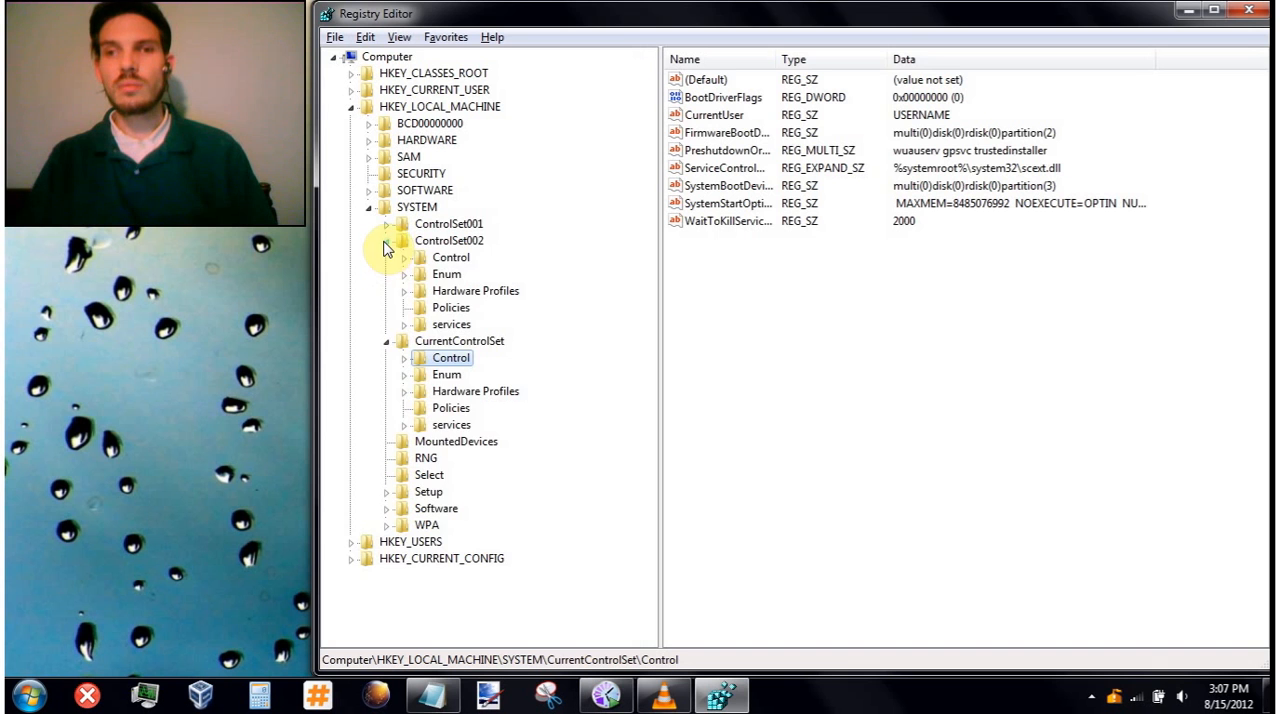
pyautogui.click(387, 241)
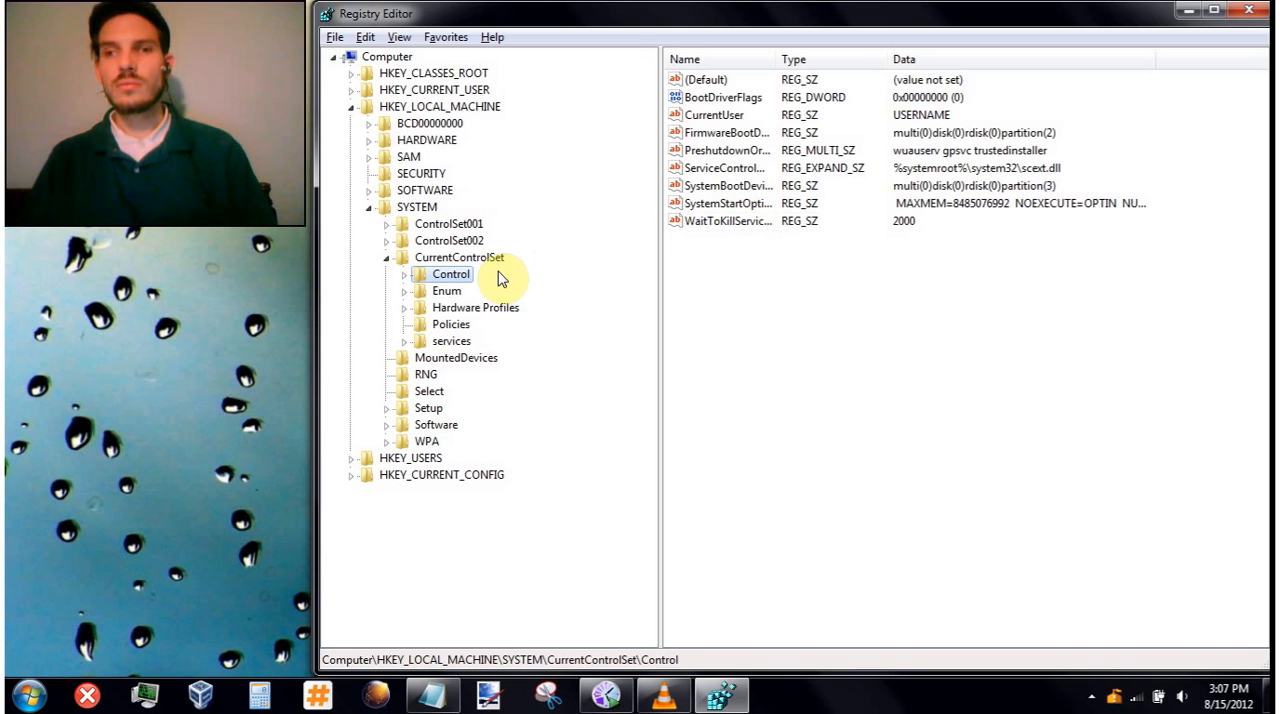
# - Find the Session Manager key under CurrentControlSet\Control and expand it
pyautogui.press('Right')
pyautogui.press('Right')
pyautogui.press('Down')
pyautogui.press('Down')
pyautogui.press('Down')
pyautogui.press('s')
pyautogui.press('e')
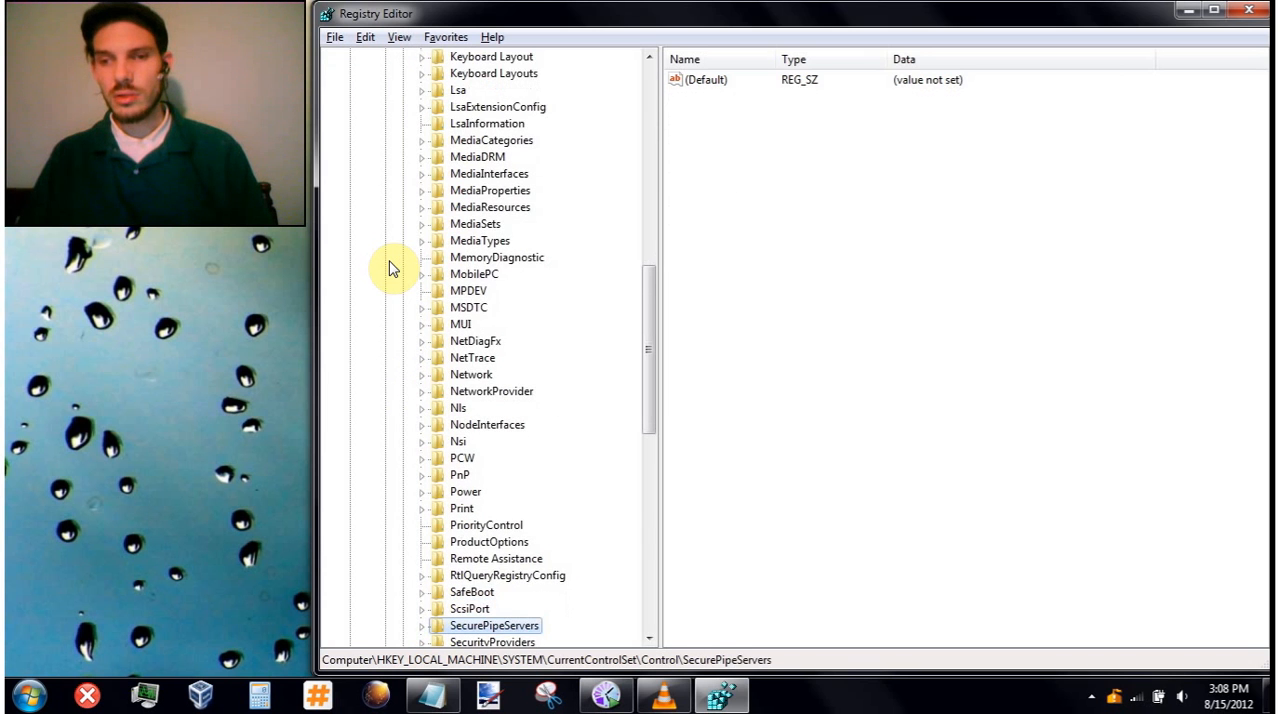
pyautogui.press('Down')
pyautogui.press('Down')
pyautogui.press('Down')
pyautogui.press('Down')
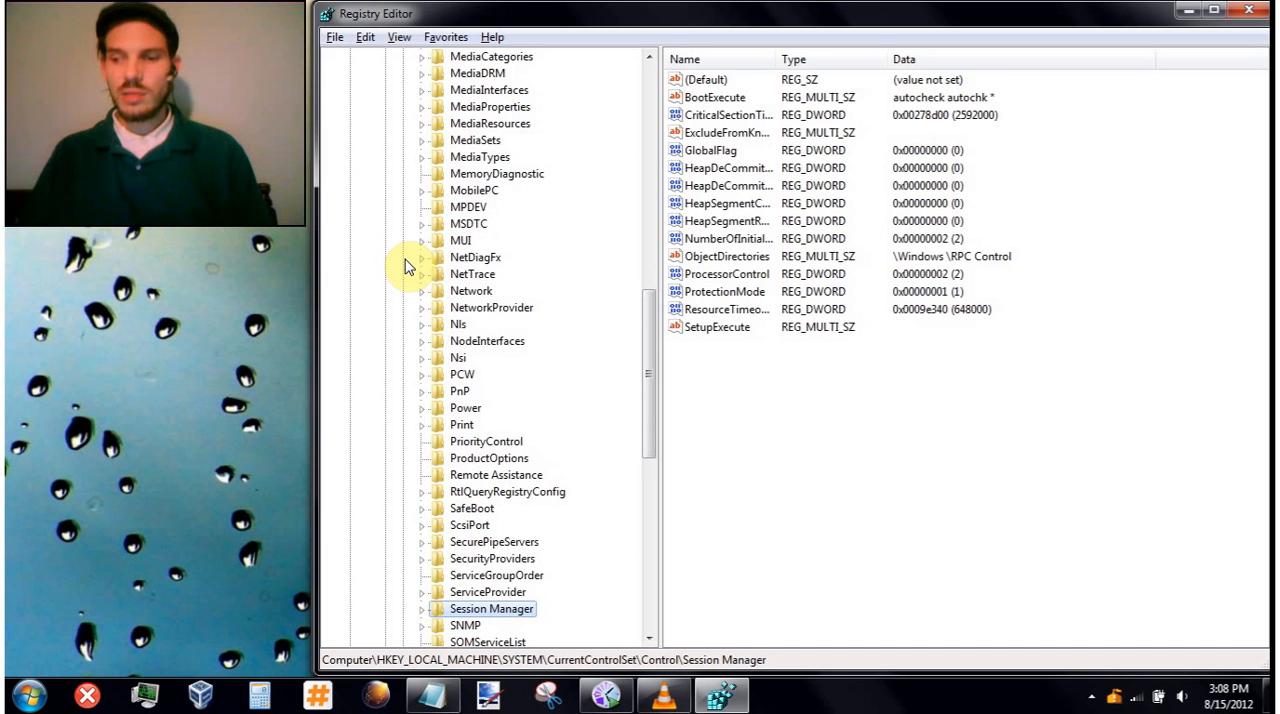
pyautogui.press('Right')
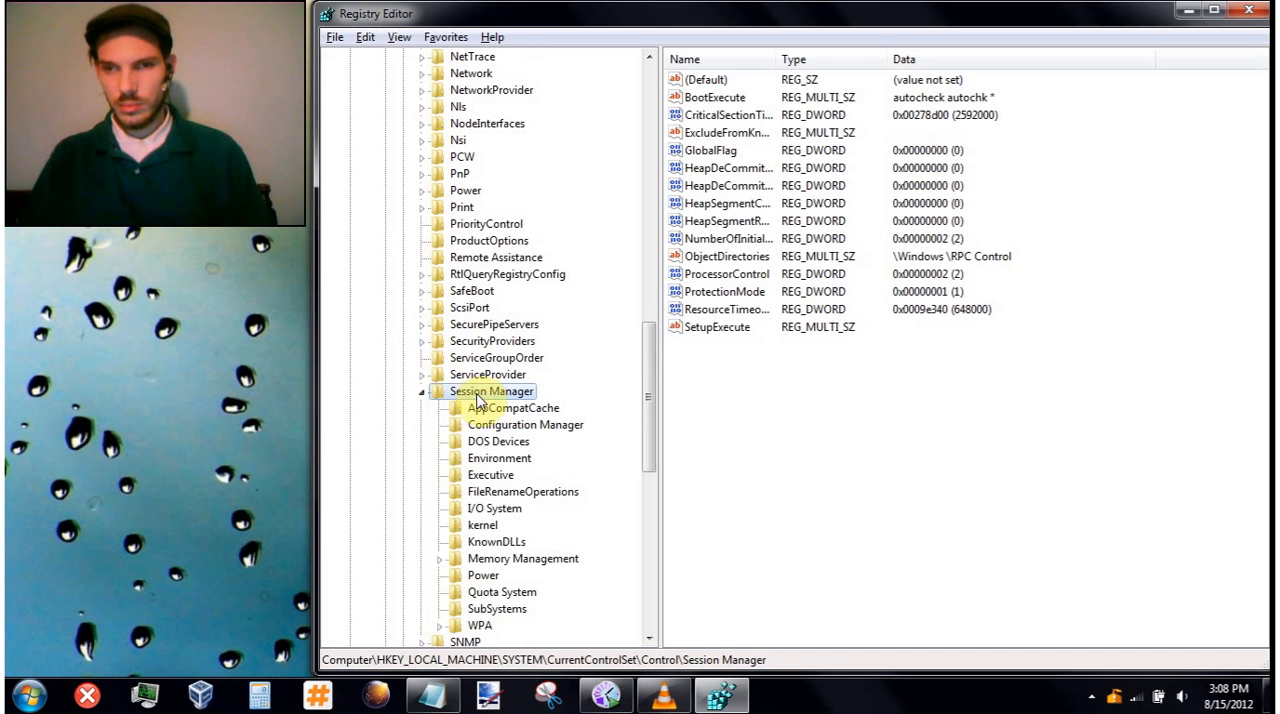
# - Set the DisablePagingExecutive value in Session Manager\Memory Management to 1
pyautogui.click(508, 560)
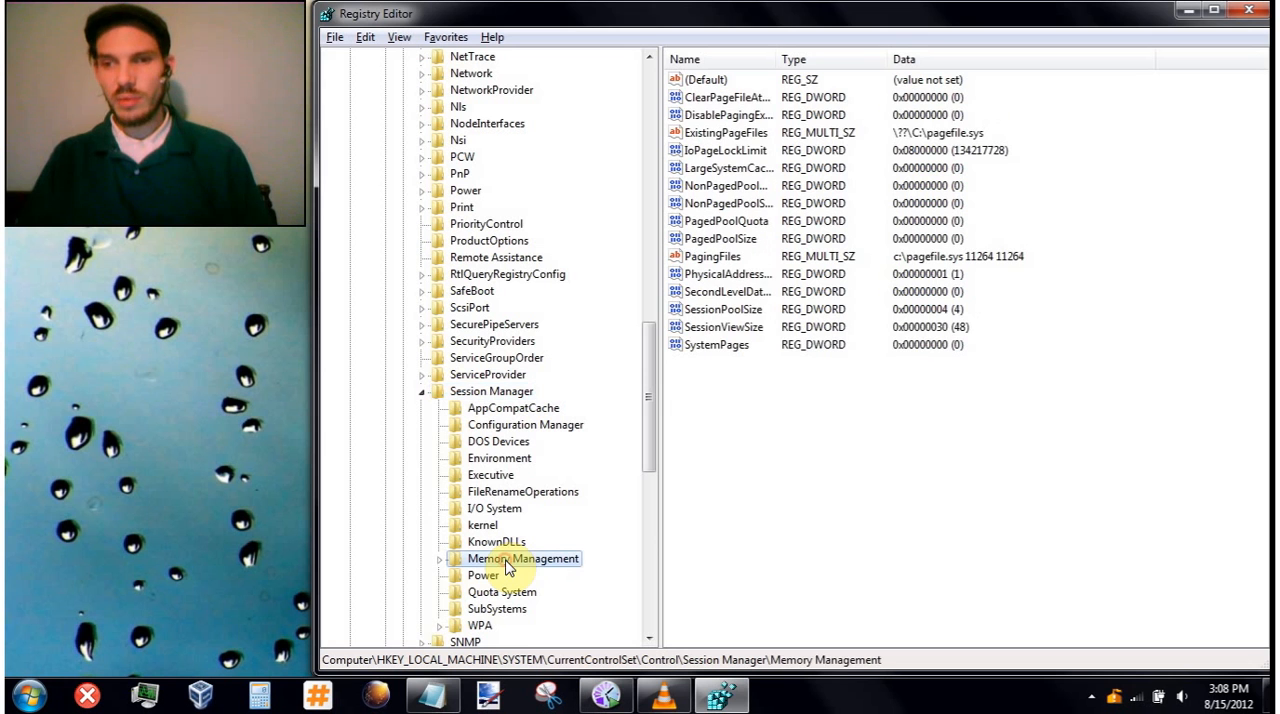
pyautogui.doubleClick(712, 118)
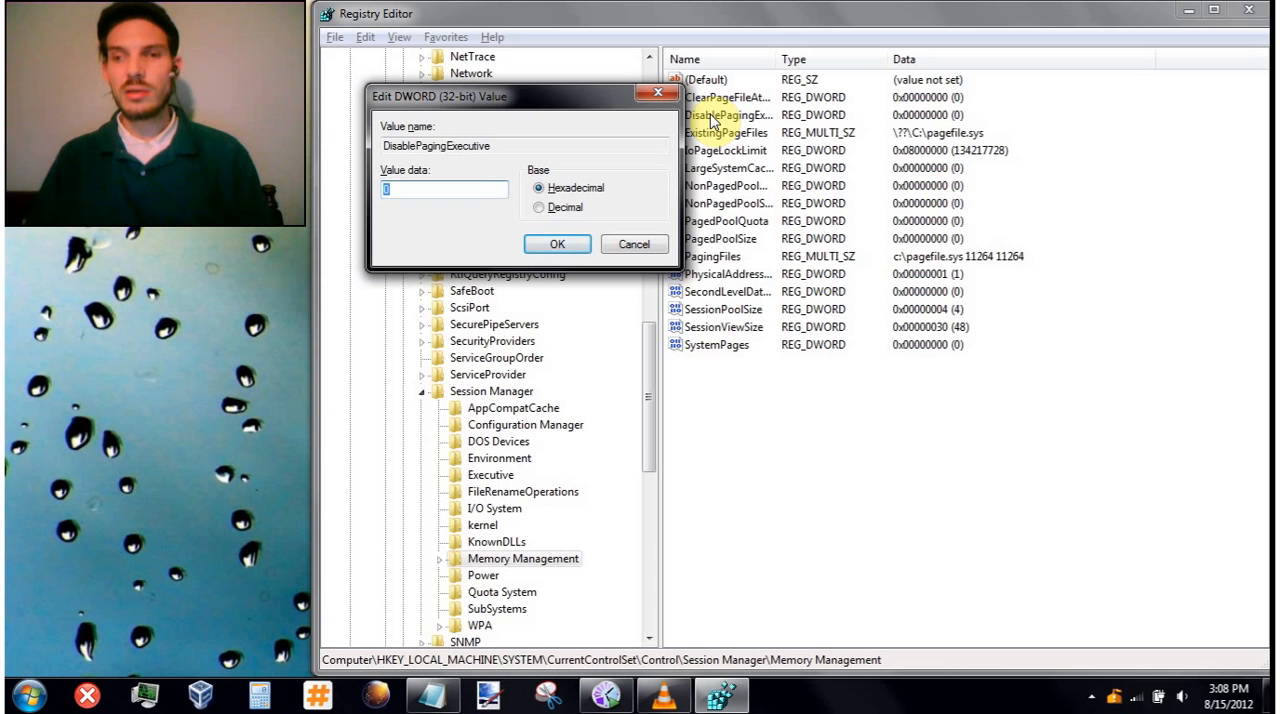
pyautogui.write('1')
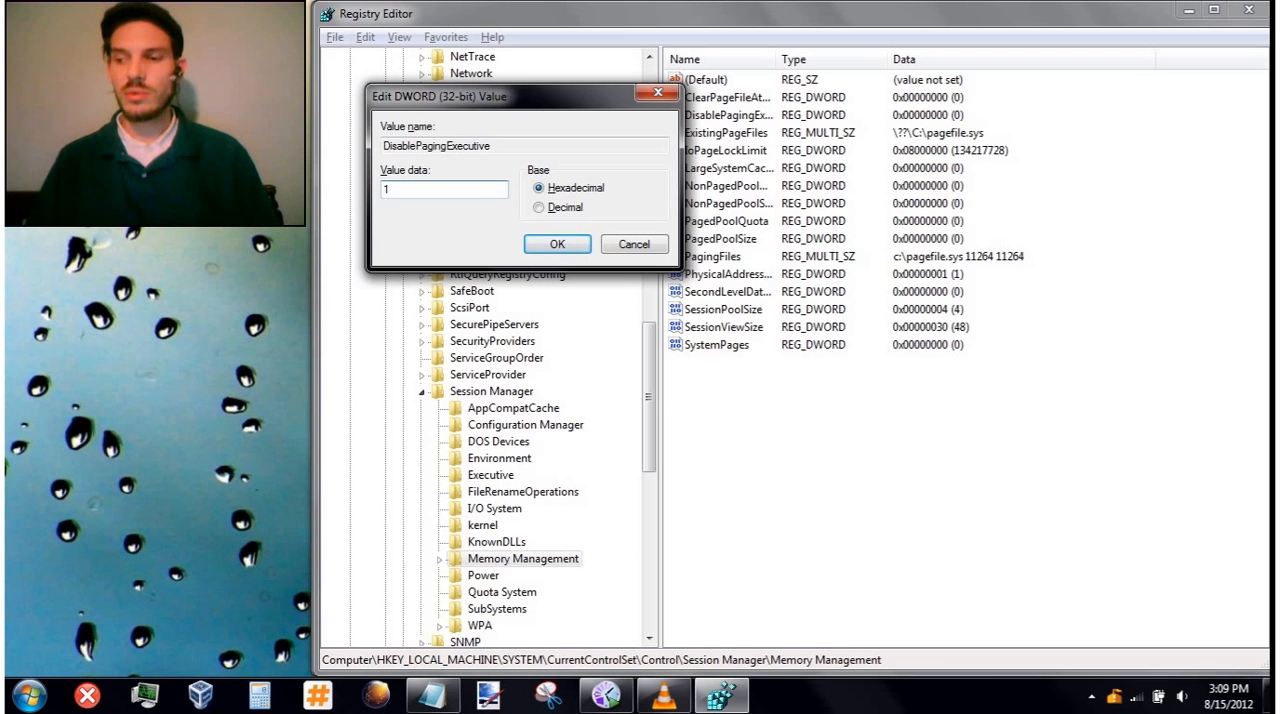
pyautogui.press('Return')
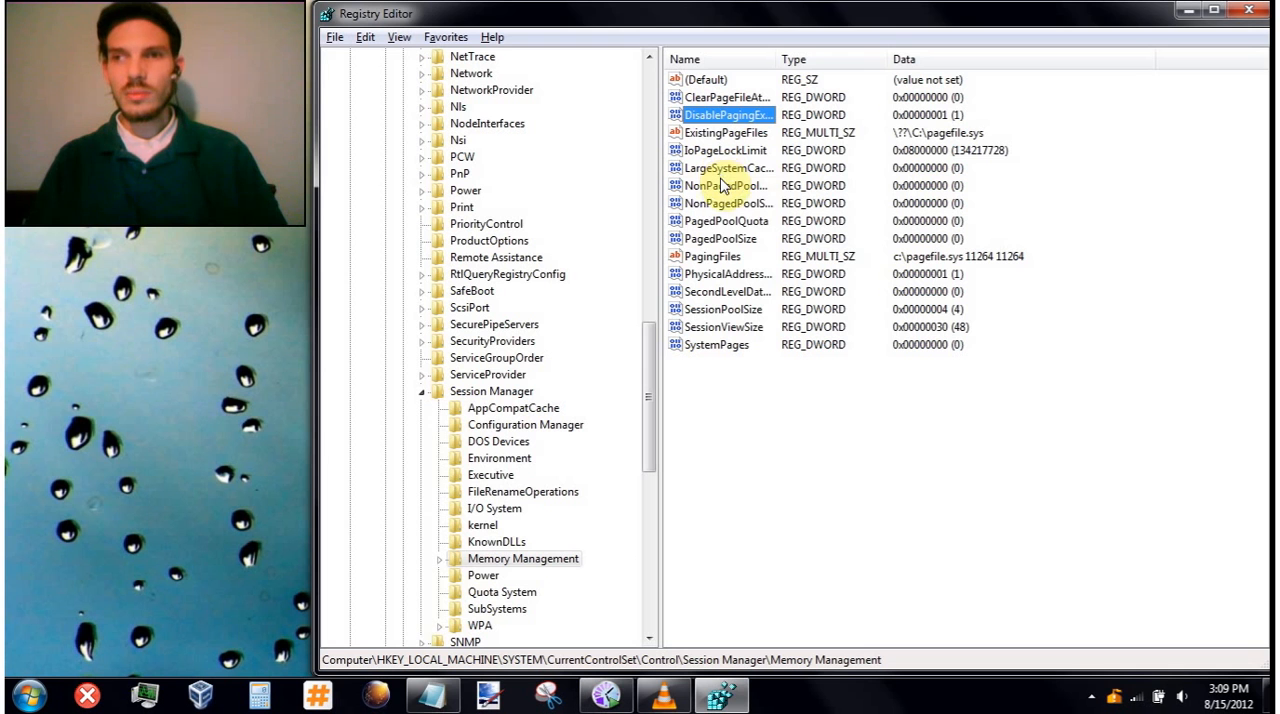
# - Replace the data of the PagingFiles value in Memory Management with the path c:\pagefile.sys
pyautogui.doubleClick(720, 258)
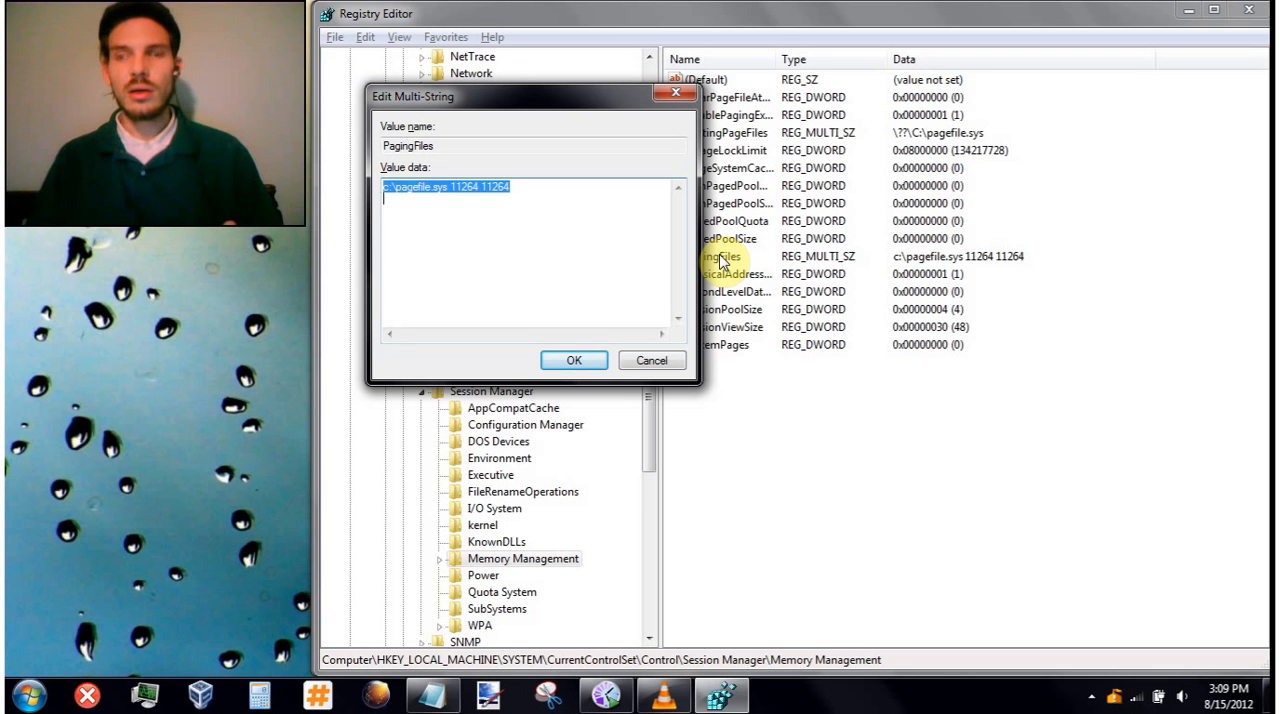
pyautogui.press('Up')
pyautogui.hotkey('shift', 'Right')
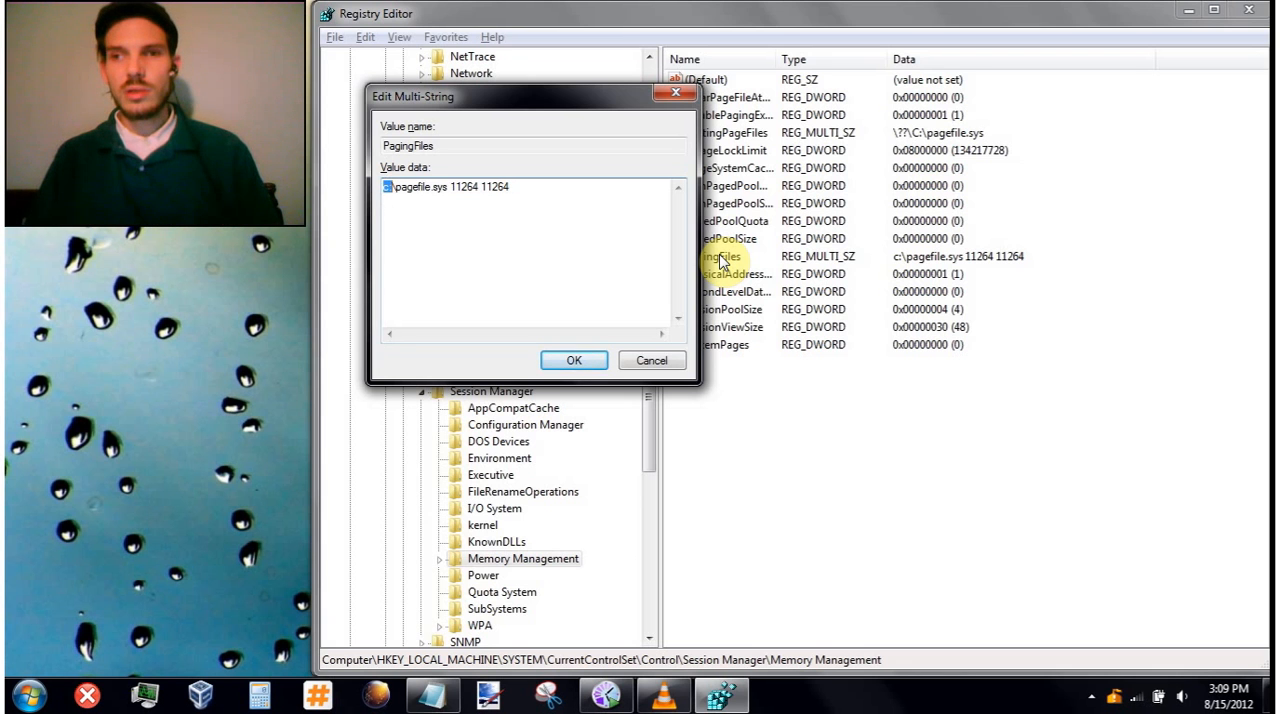
pyautogui.hotkey('shift', 'Right')
pyautogui.hotkey('shift', 'Right')
pyautogui.hotkey('shift', 'Right')
pyautogui.hotkey('shift', 'Right')
pyautogui.hotkey('shift', 'Right')
pyautogui.hotkey('shift', 'Right')
pyautogui.hotkey('shift', 'Right')
pyautogui.hotkey('shift', 'Right')
pyautogui.hotkey('shift', 'Right')
pyautogui.hotkey('shift', 'Right')
pyautogui.hotkey('shift', 'Right')
pyautogui.hotkey('shift', 'Right')
pyautogui.hotkey('shift', 'Right')
pyautogui.hotkey('shift', 'Right')
pyautogui.hotkey('shift', 'Right')
pyautogui.hotkey('shift', 'Right')
pyautogui.hotkey('shift', 'Right')
pyautogui.hotkey('shift', 'Right')
pyautogui.hotkey('shift', 'Right')
pyautogui.hotkey('shift', 'Right')
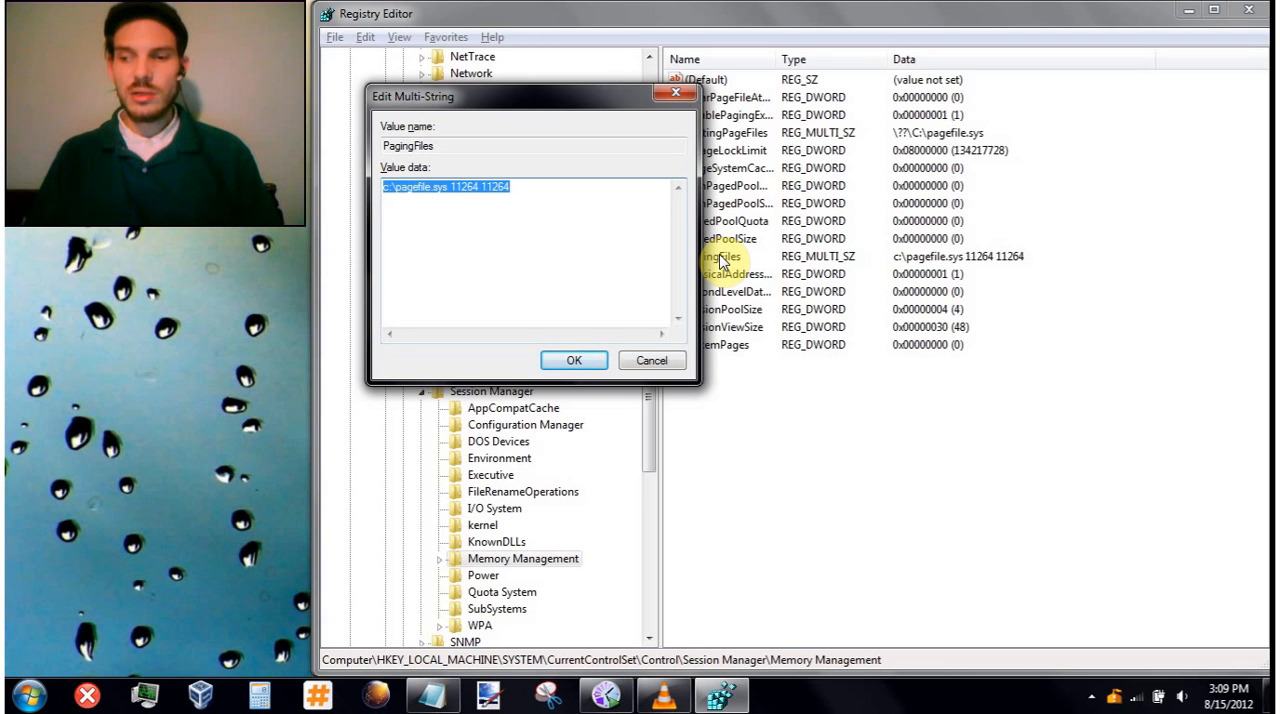
pyautogui.press('Delete')
pyautogui.write('c')
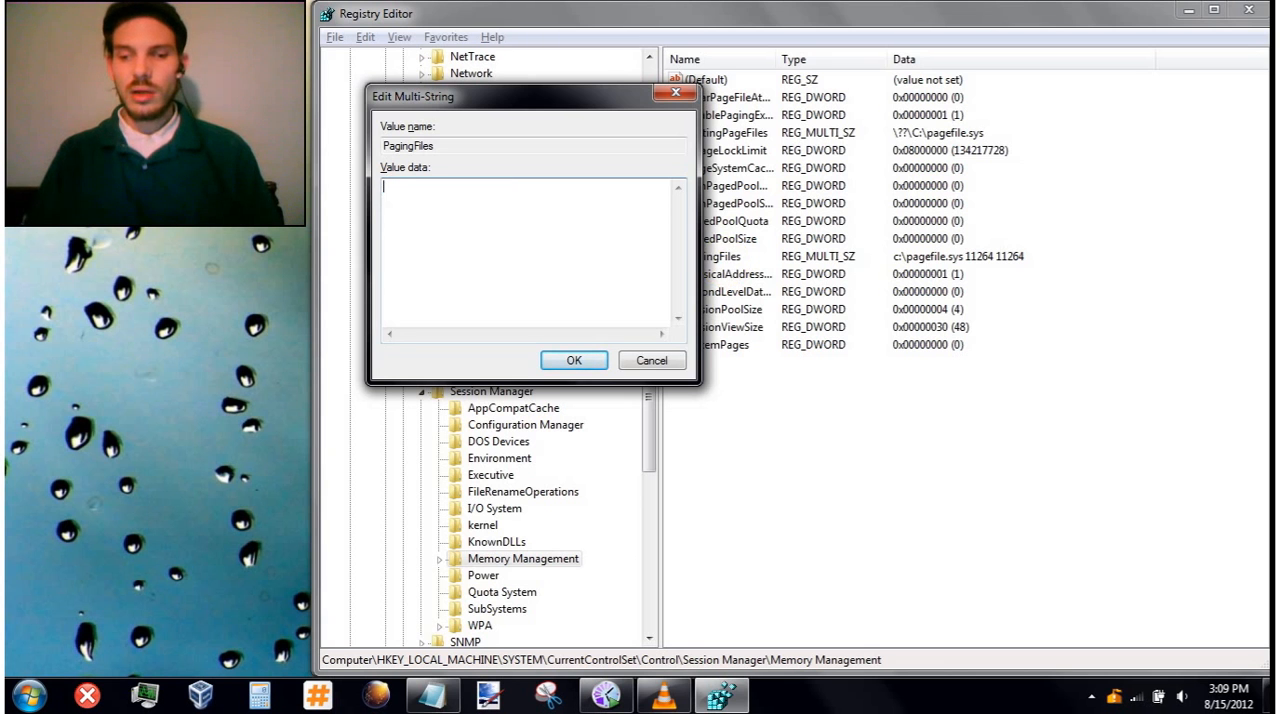
pyautogui.write(':\\pagefile')
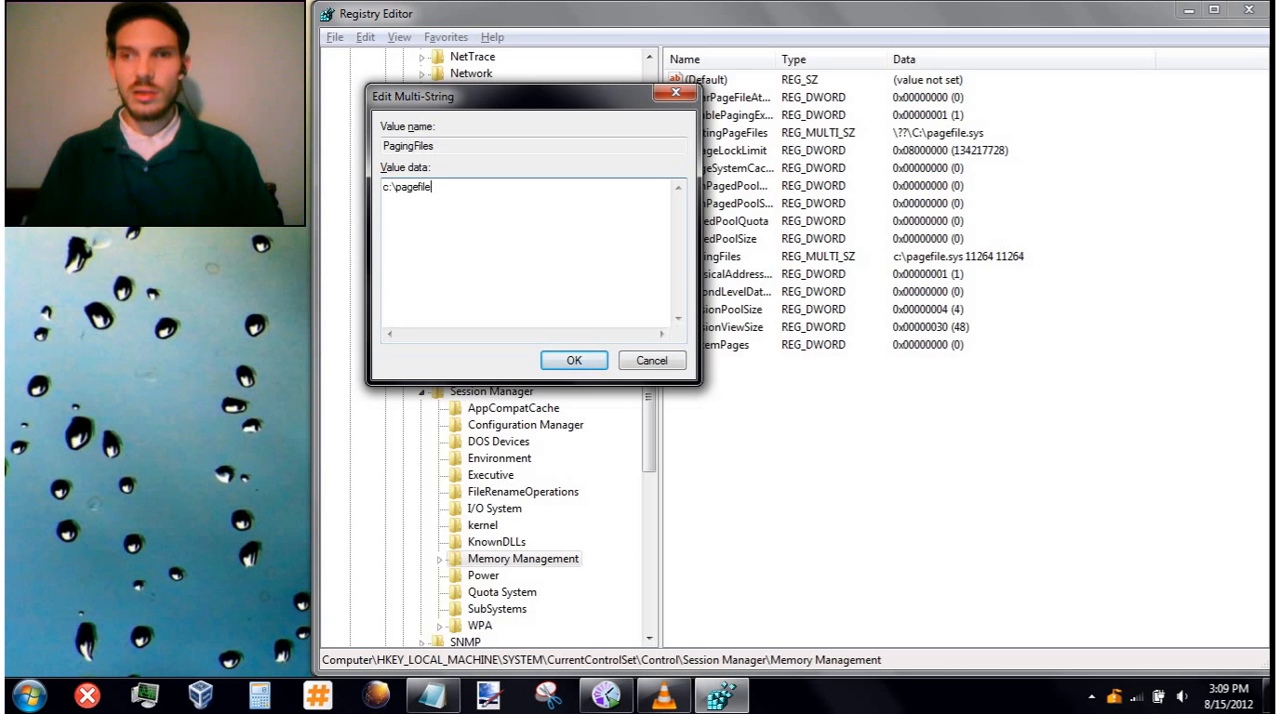
pyautogui.write('.sys')
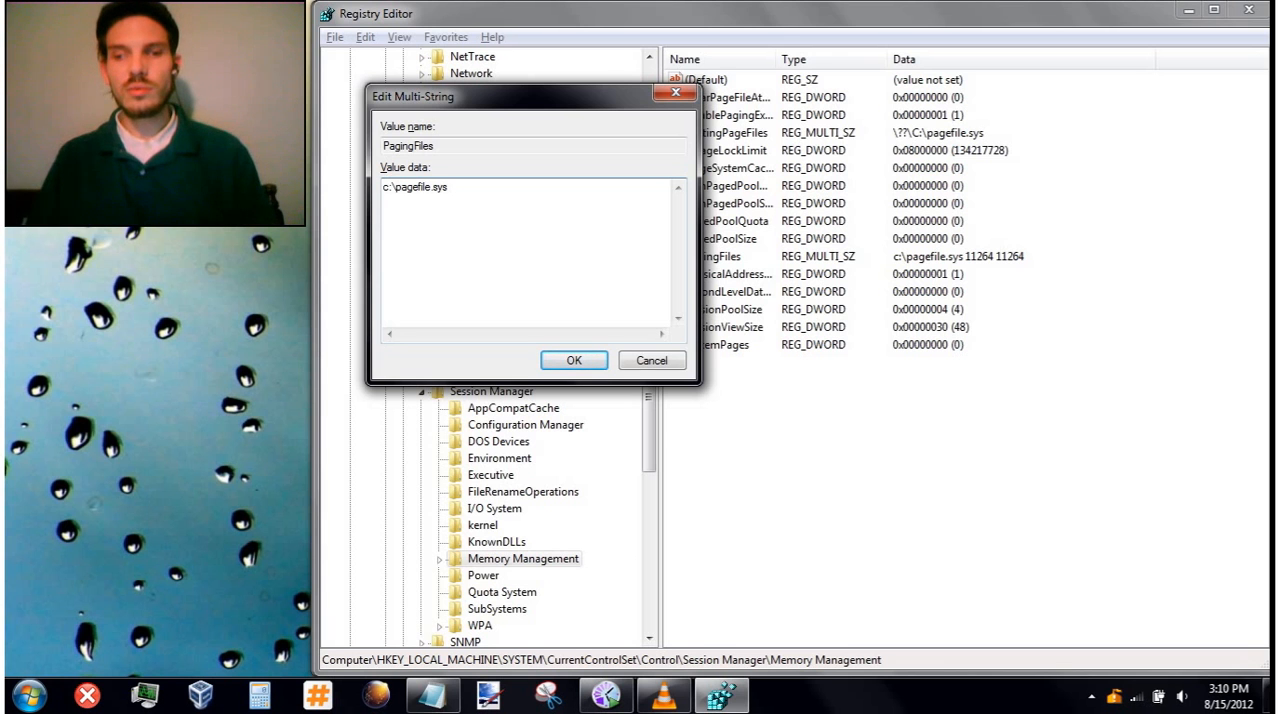
# - Multiply 1024 by 4 in Calculator to work out the paging file size, then minimize Calculator
pyautogui.click(259, 700)
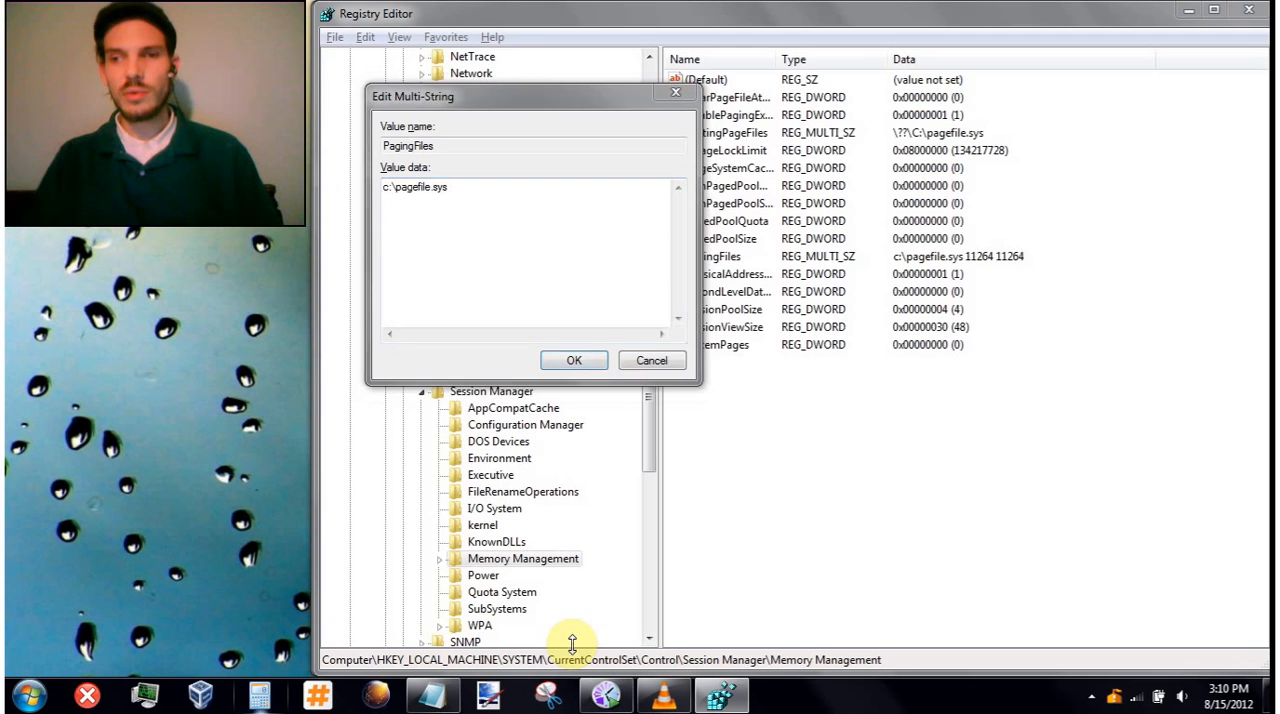
pyautogui.write('102')
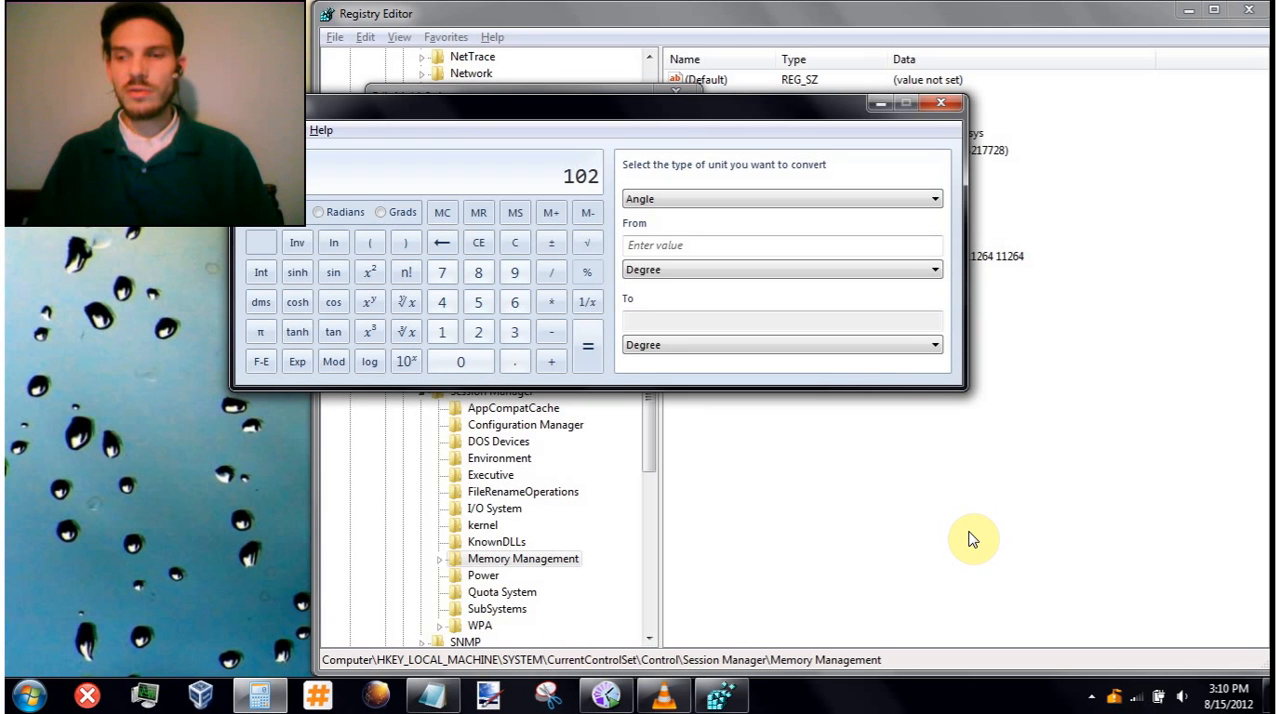
pyautogui.write('4 *')
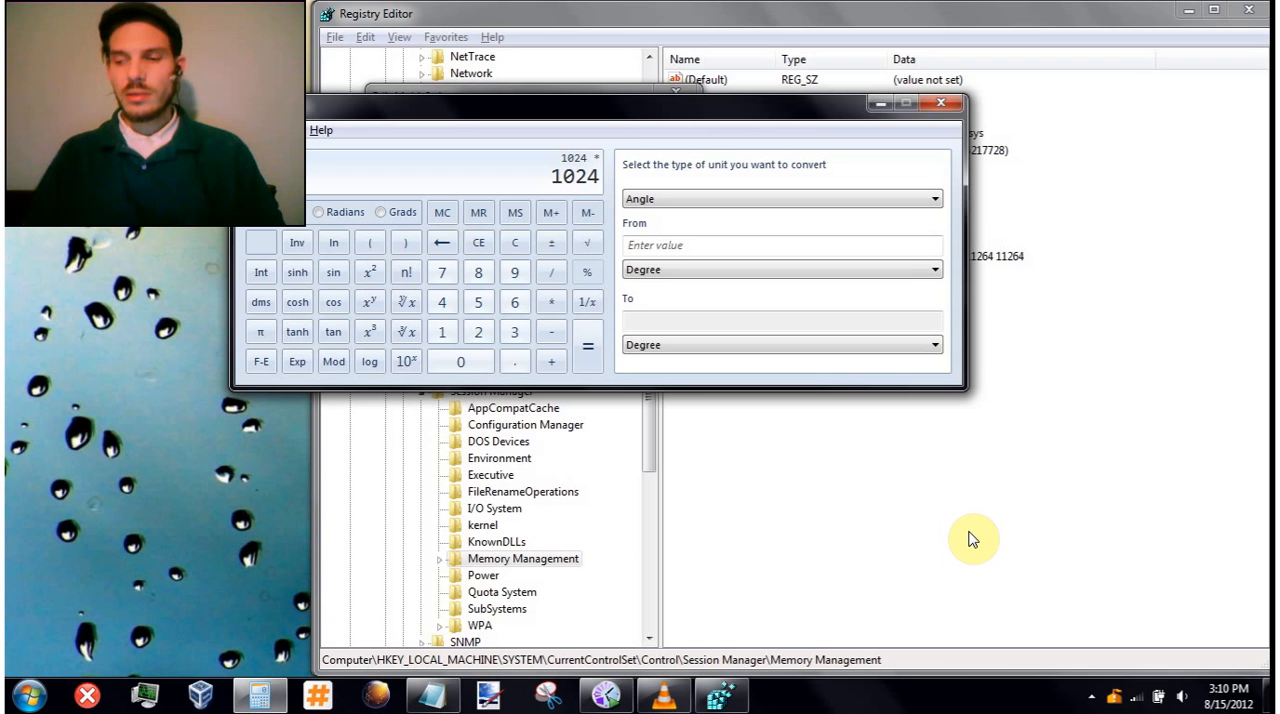
pyautogui.write('4')
pyautogui.press('Return')
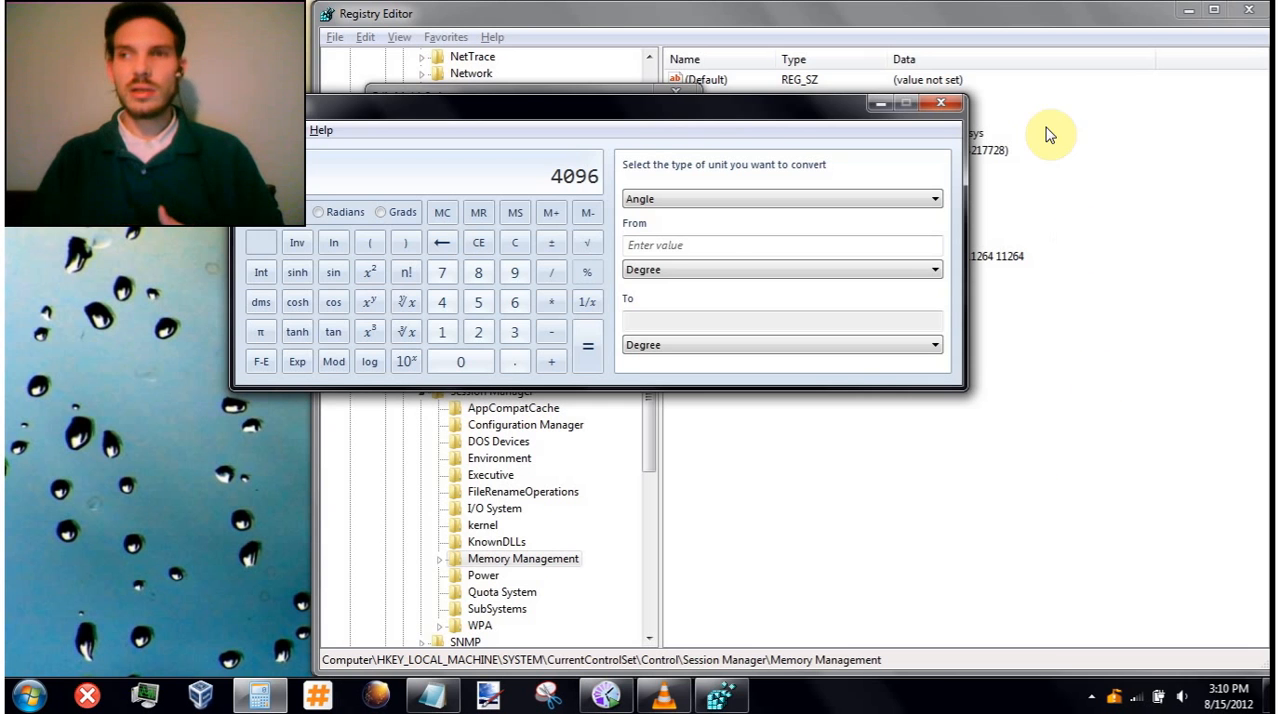
pyautogui.click(879, 103)
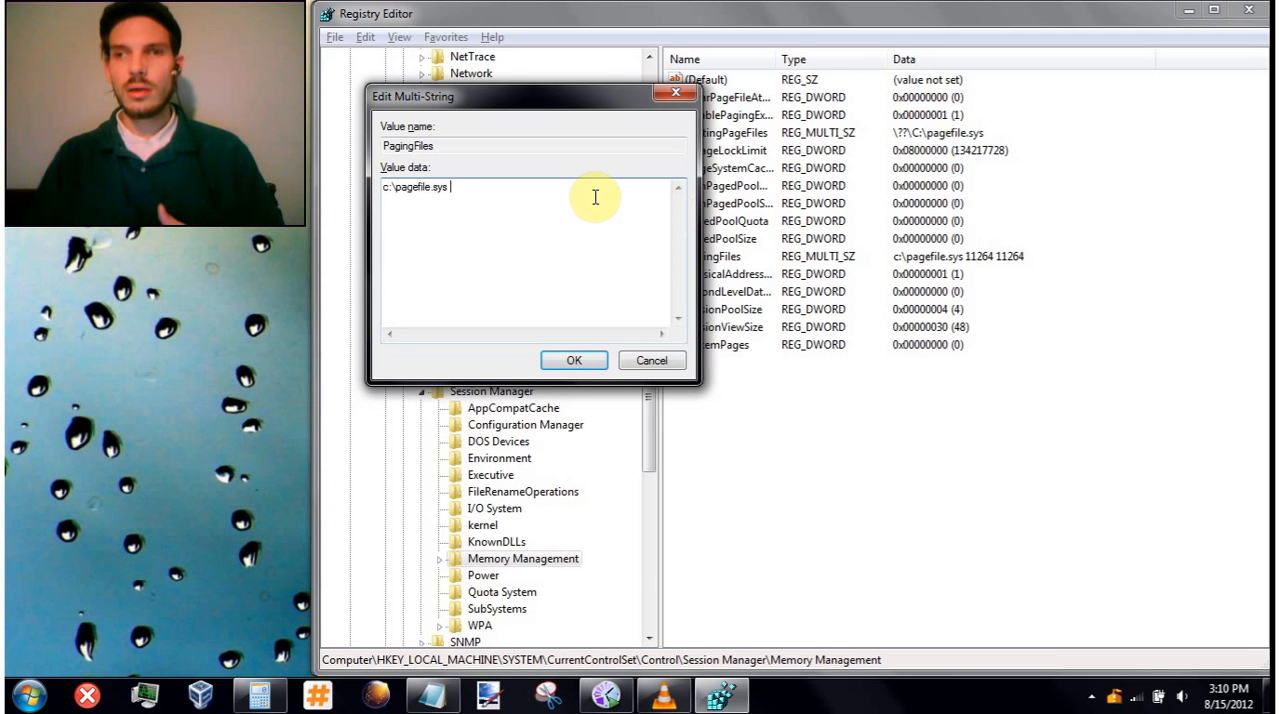
# - Add 4096 as both the initial and maximum size after the path in the PagingFiles data
pyautogui.write('40')
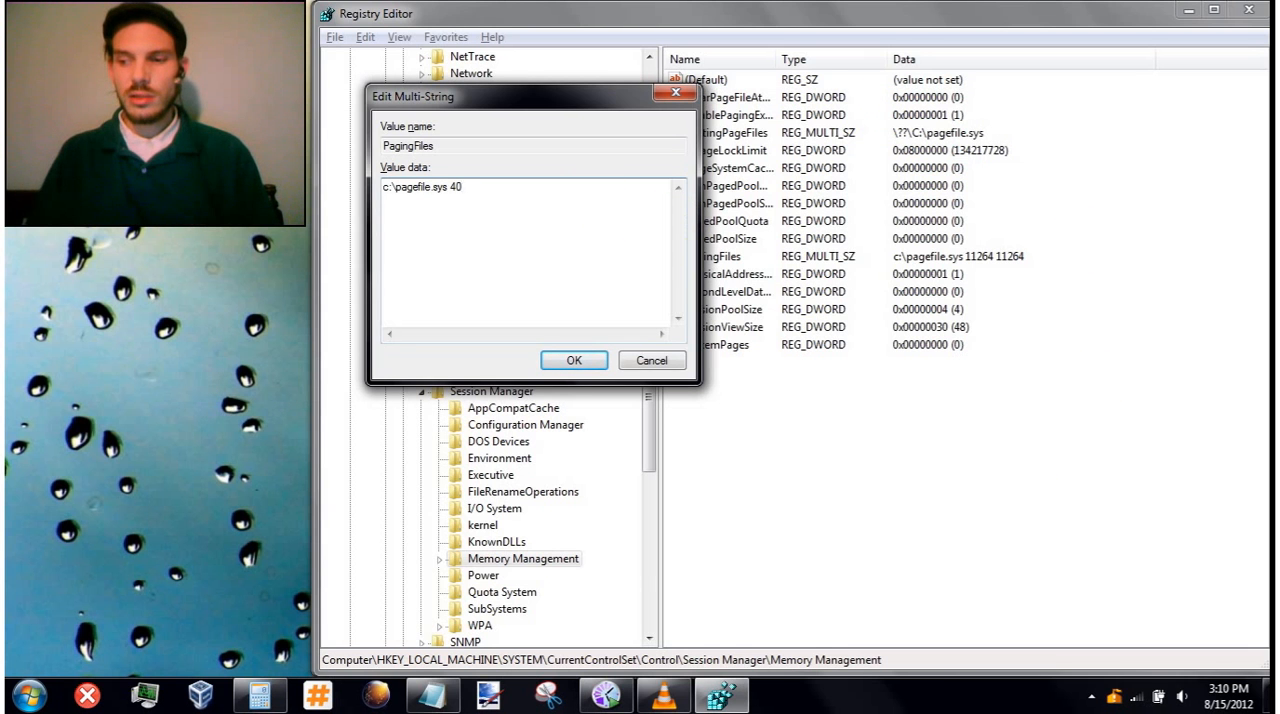
pyautogui.write('96')
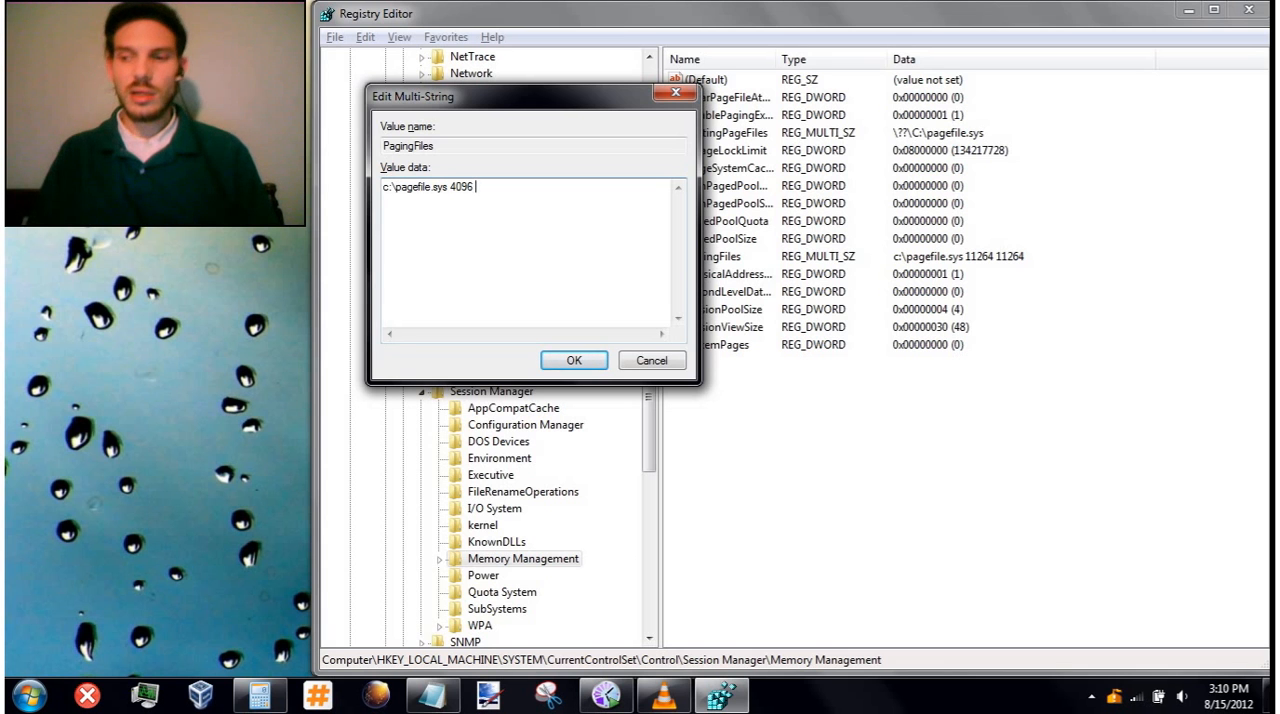
pyautogui.write(' 4096')
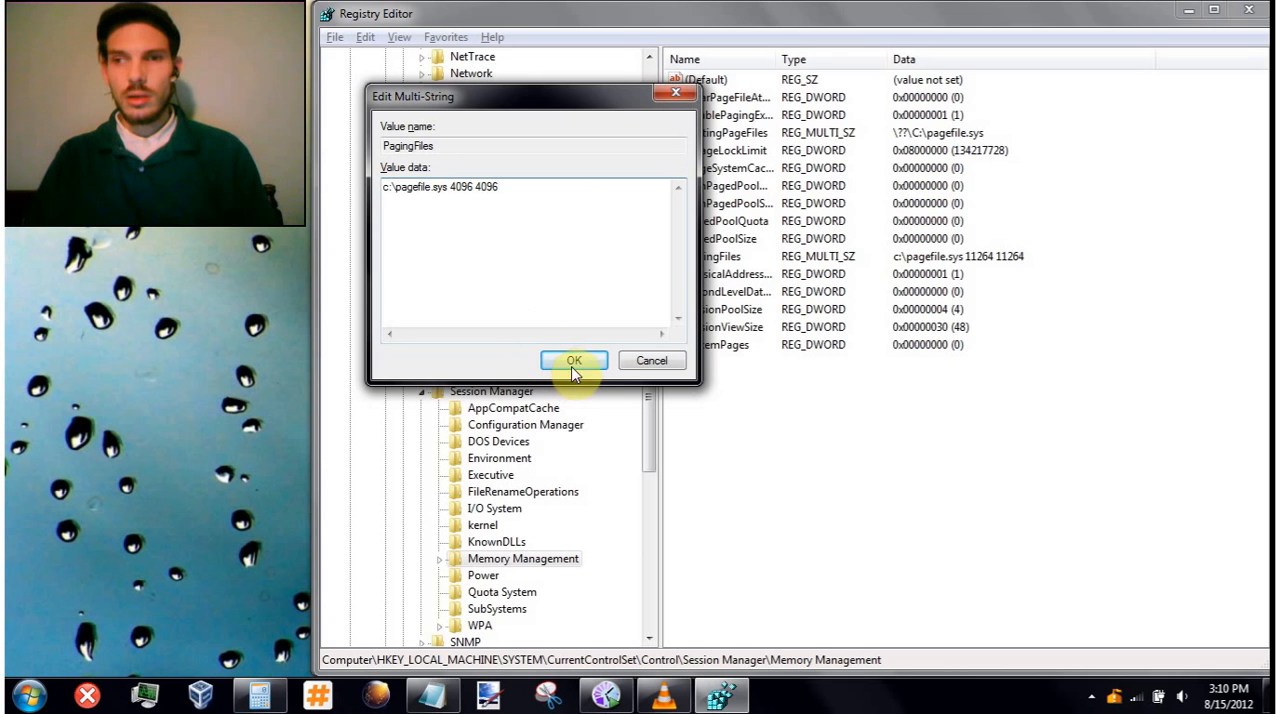
pyautogui.click(450, 187)
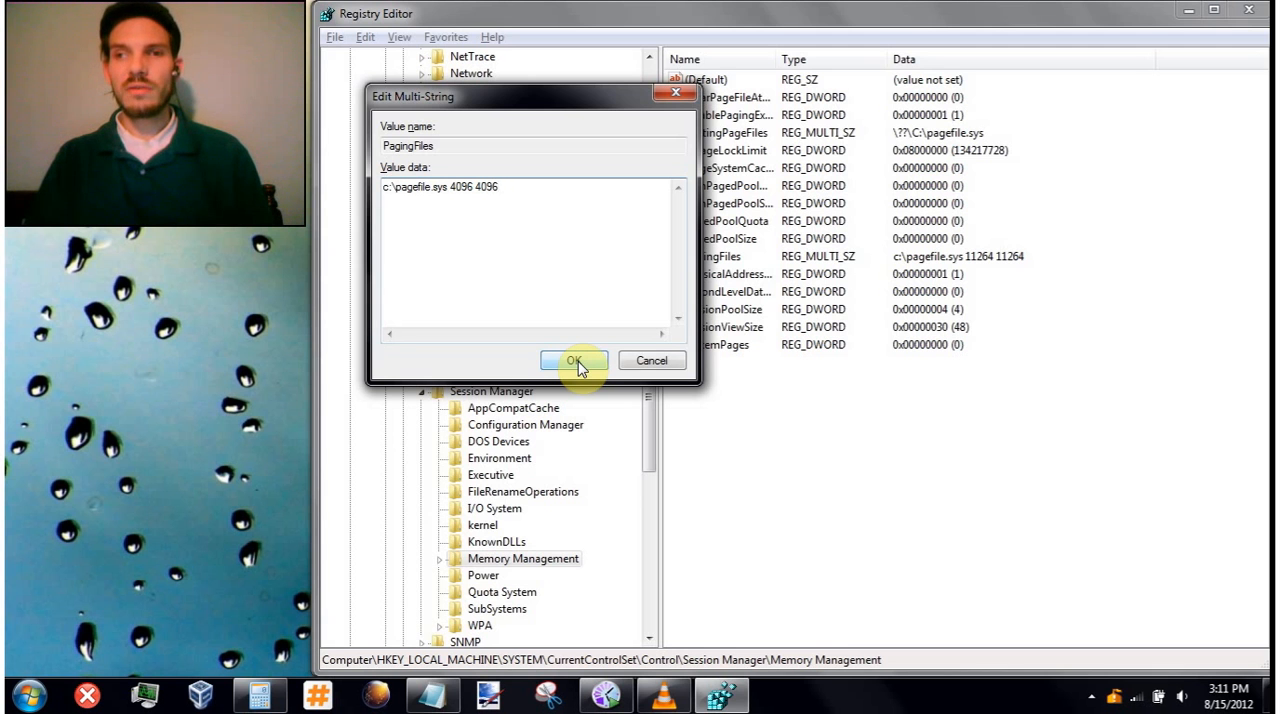
# - Check the installed memory in the computer's System properties, then save the edited PagingFiles value
pyautogui.click(24, 699)
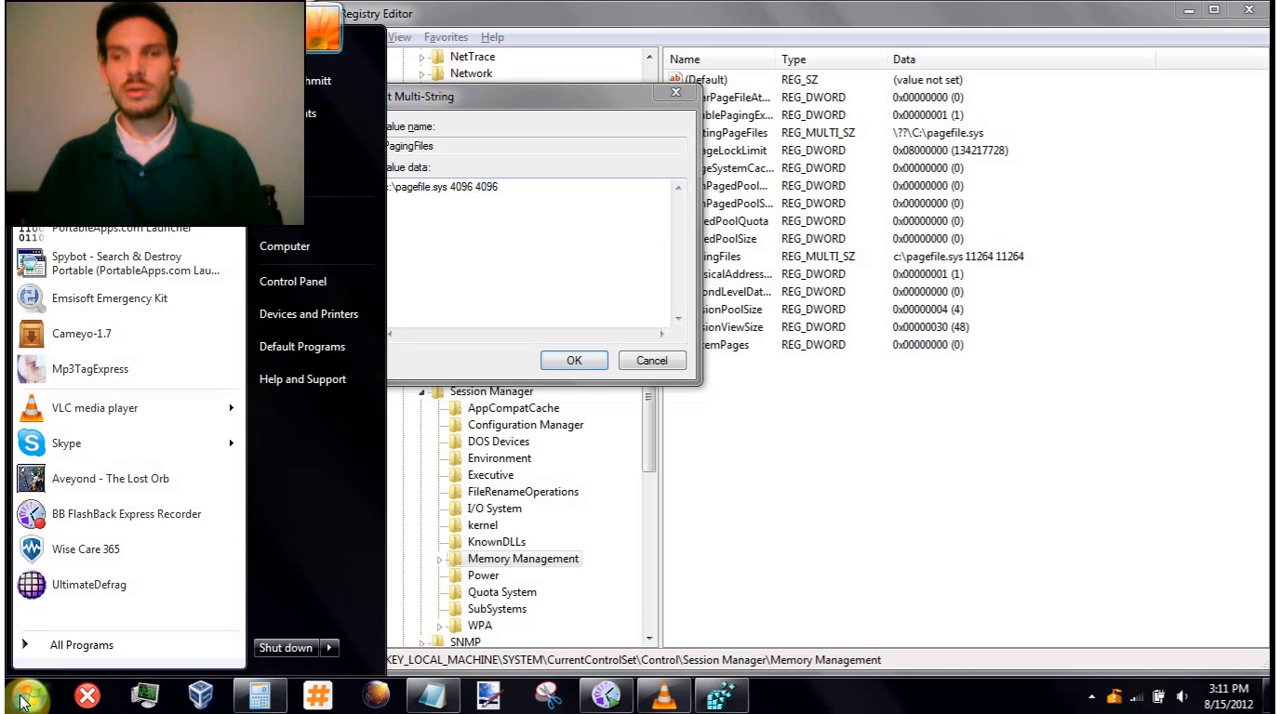
pyautogui.rightClick(305, 246)
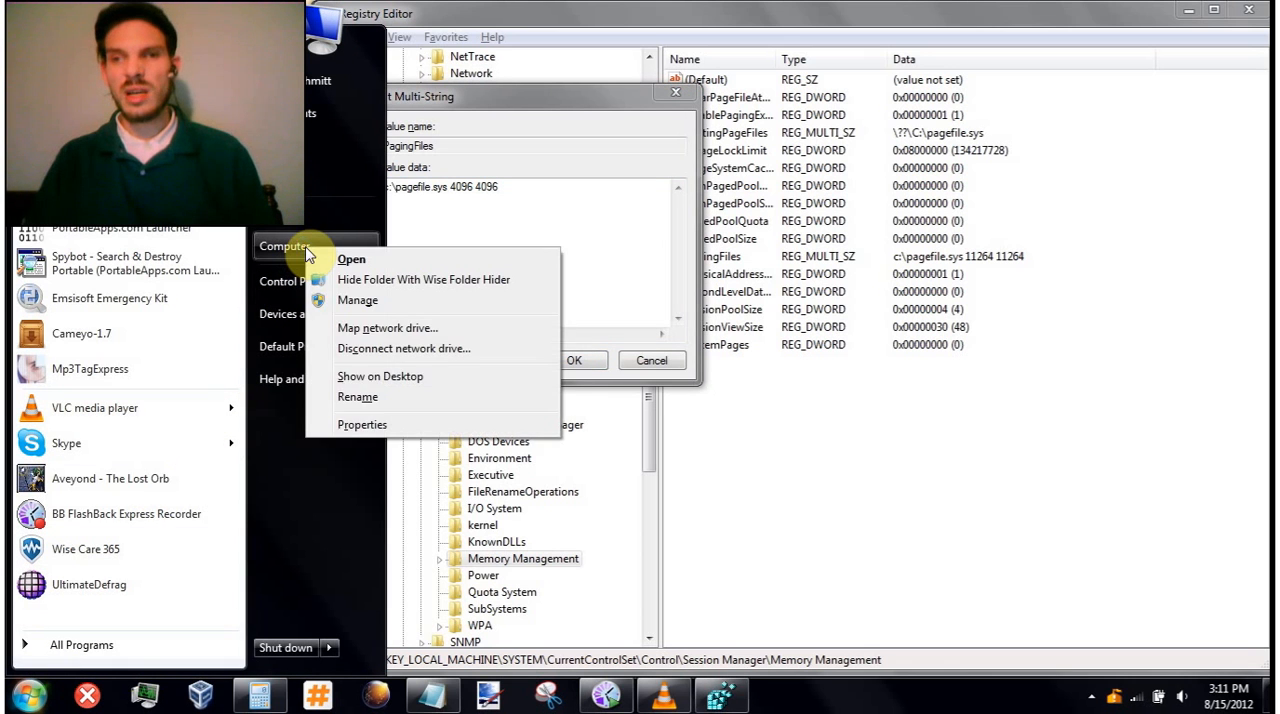
pyautogui.press('Escape')
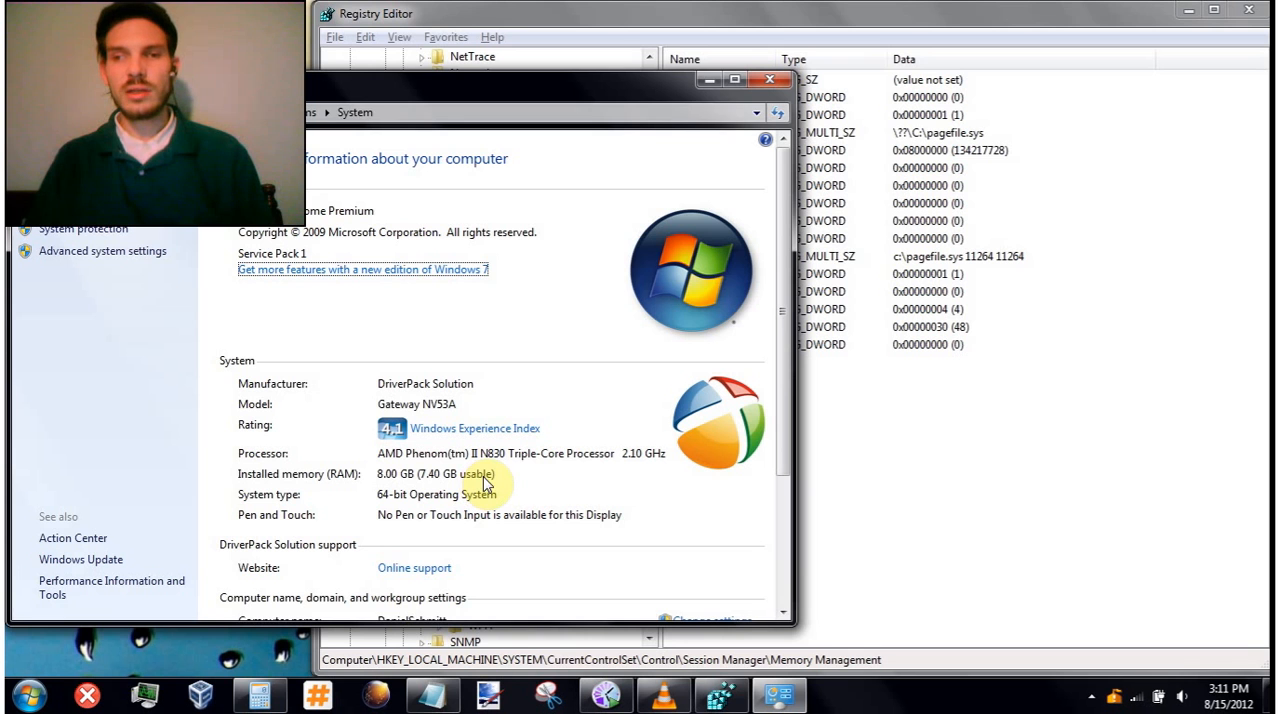
pyautogui.click(708, 80)
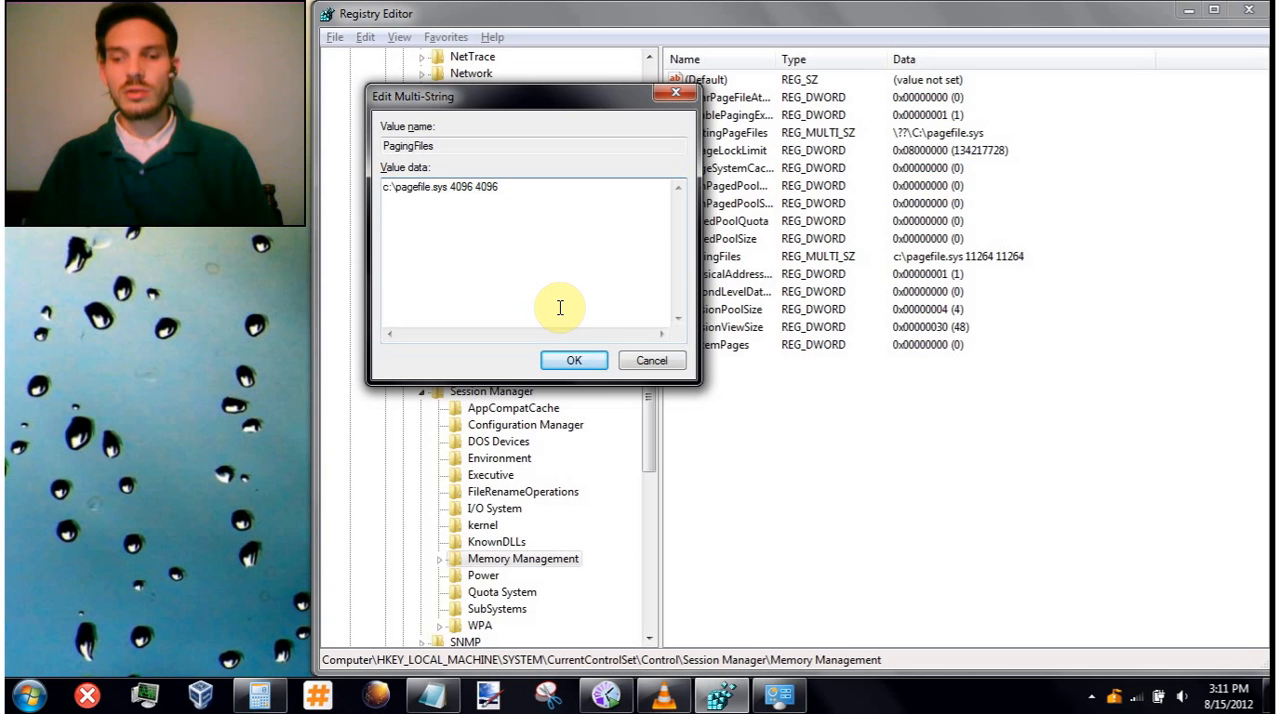
pyautogui.click(574, 361)
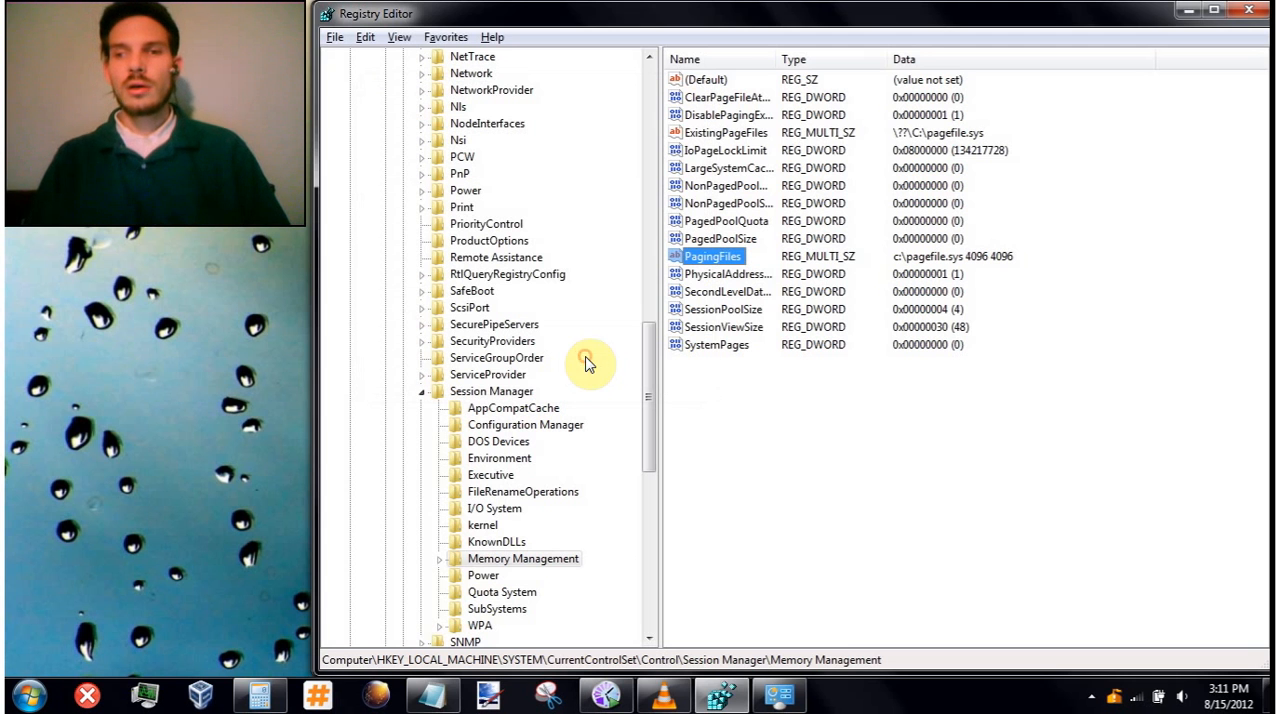
# - Select the SecondLevelDataCache value and check the processor details in the System window
pyautogui.click(734, 294)
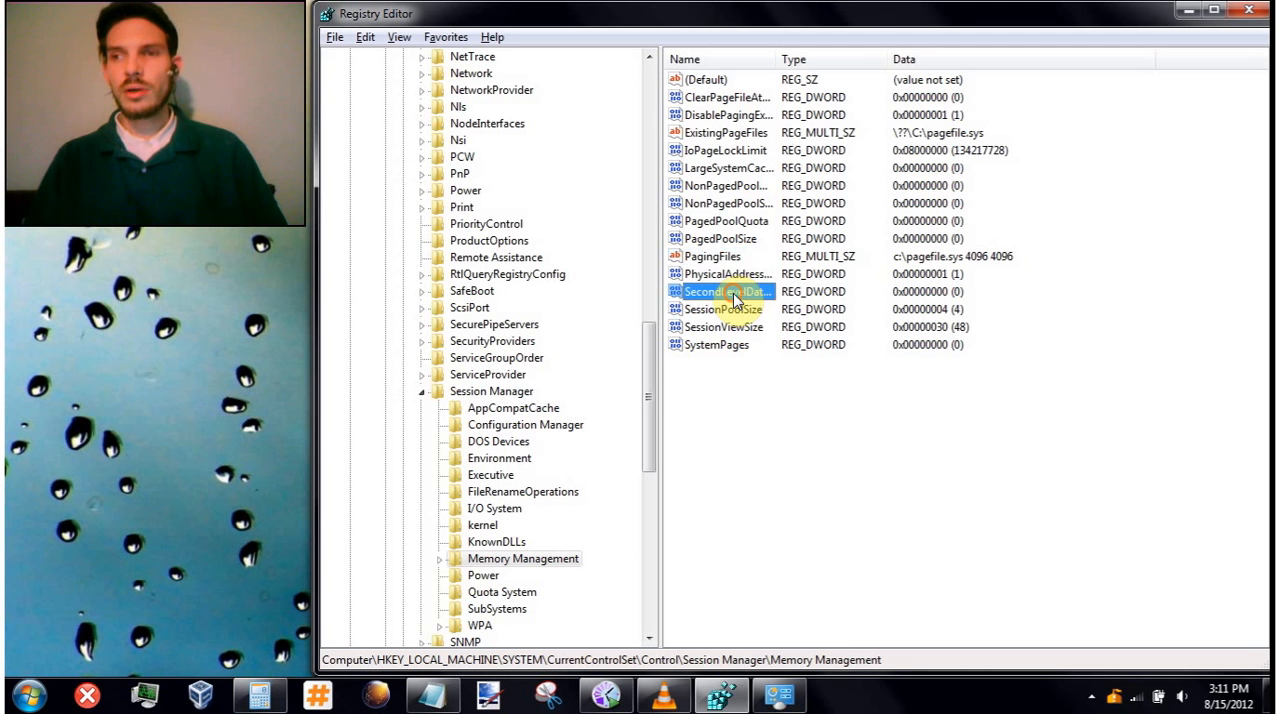
pyautogui.click(778, 705)
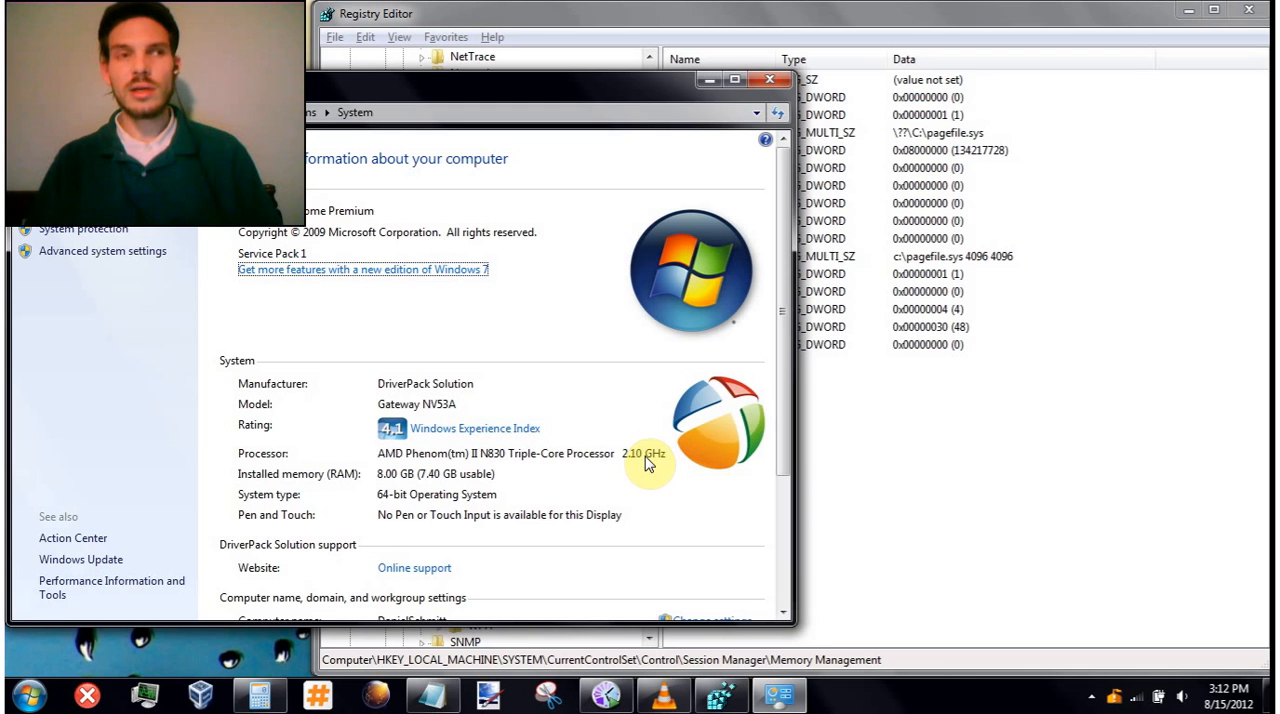
pyautogui.click(705, 79)
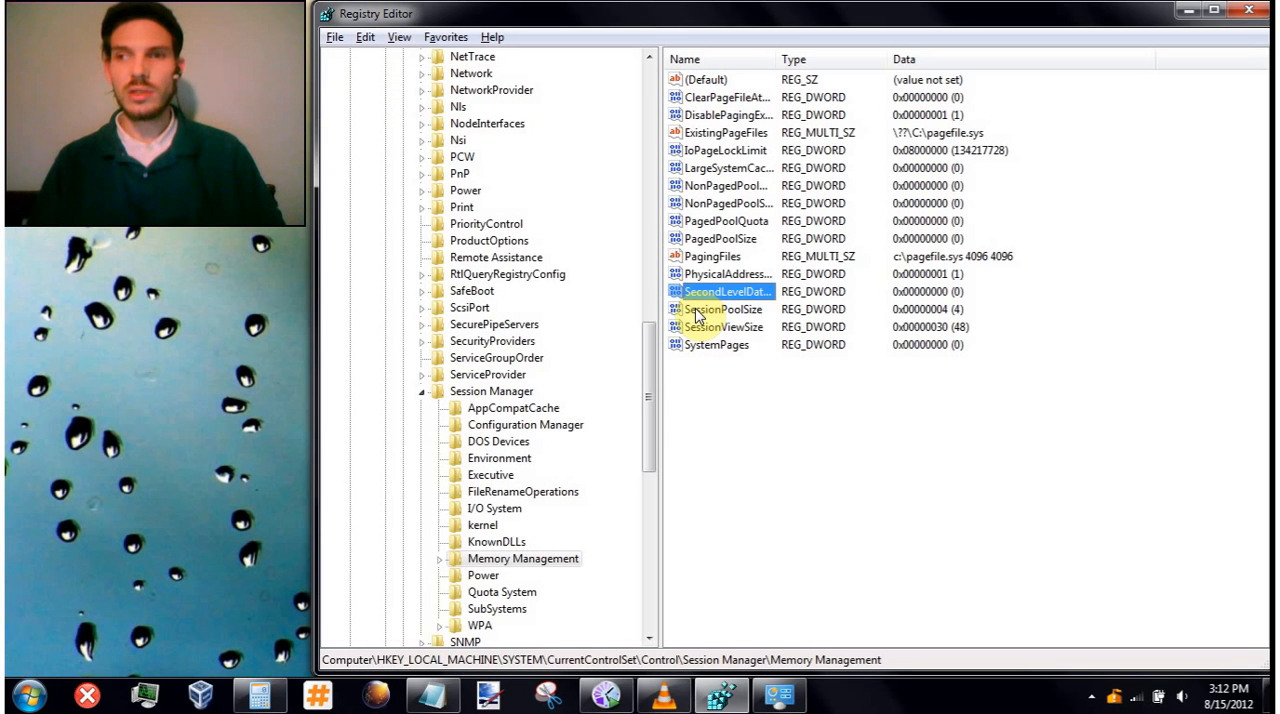
# - Set the SecondLevelDataCache value to 1024 in decimal base
pyautogui.press('Return')
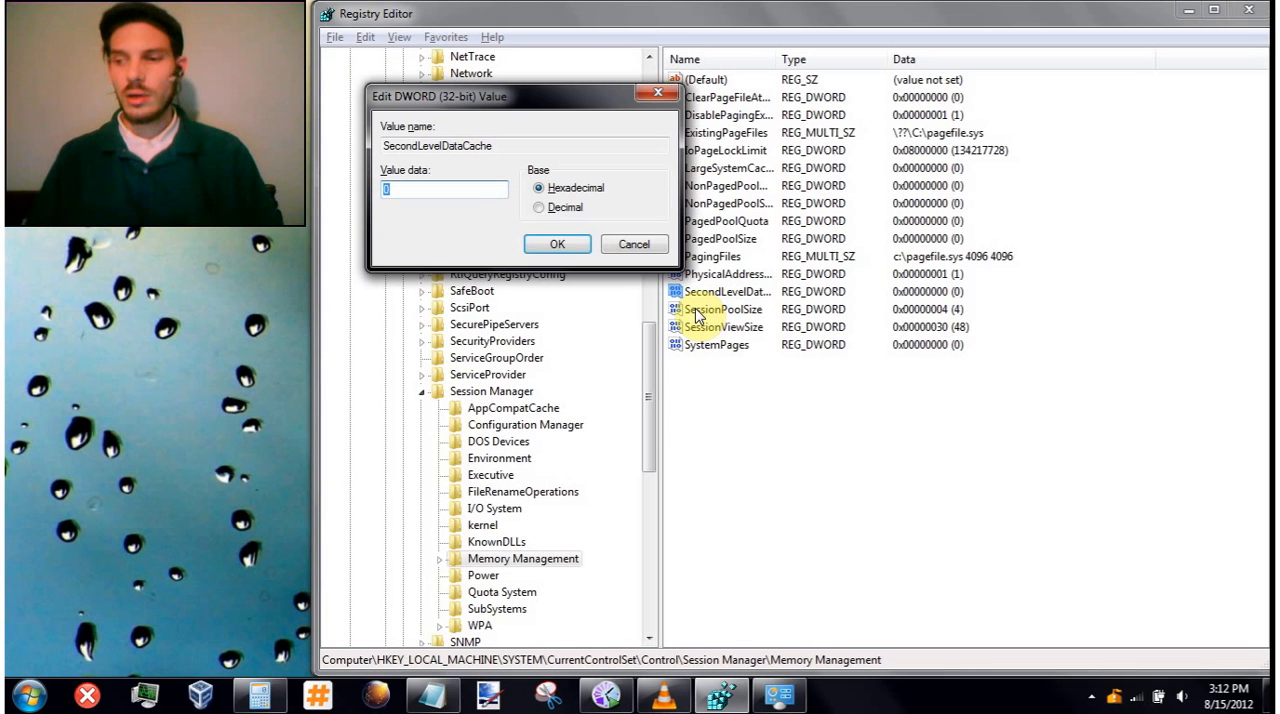
pyautogui.write('15')
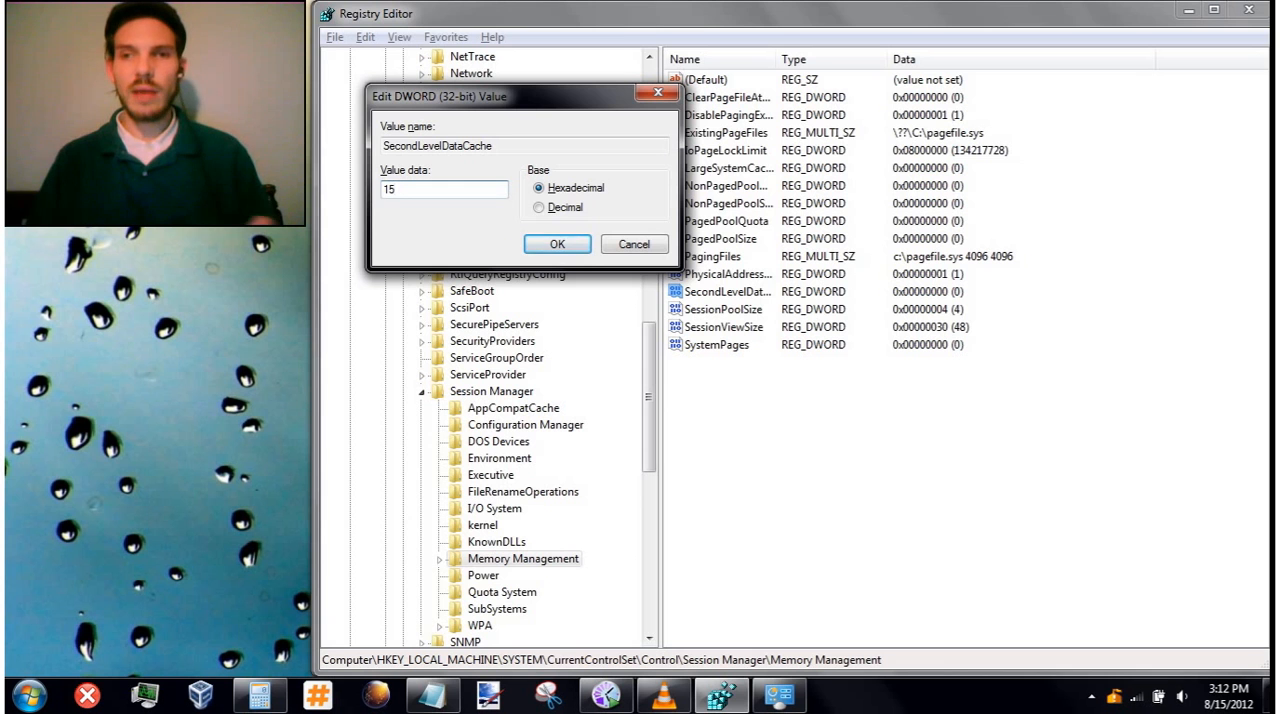
pyautogui.write('36')
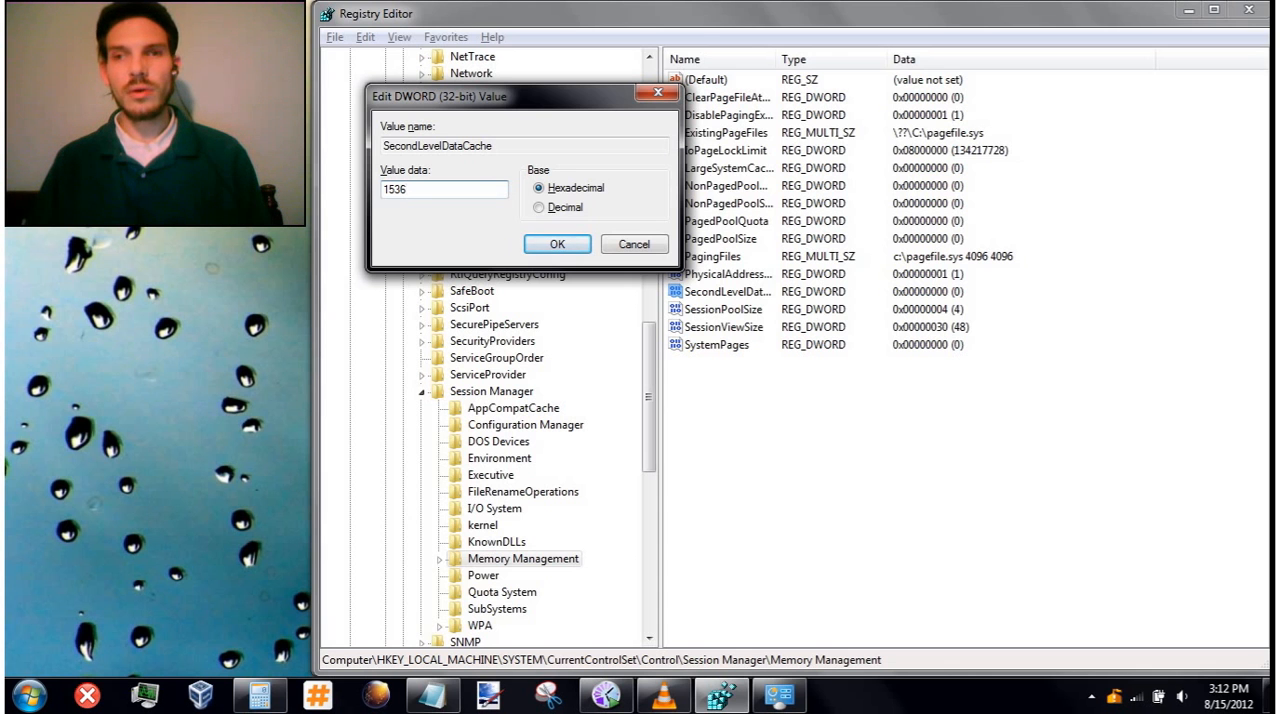
pyautogui.click(540, 207)
pyautogui.click(422, 189)
pyautogui.moveTo(376, 194); pyautogui.dragTo(358, 206)
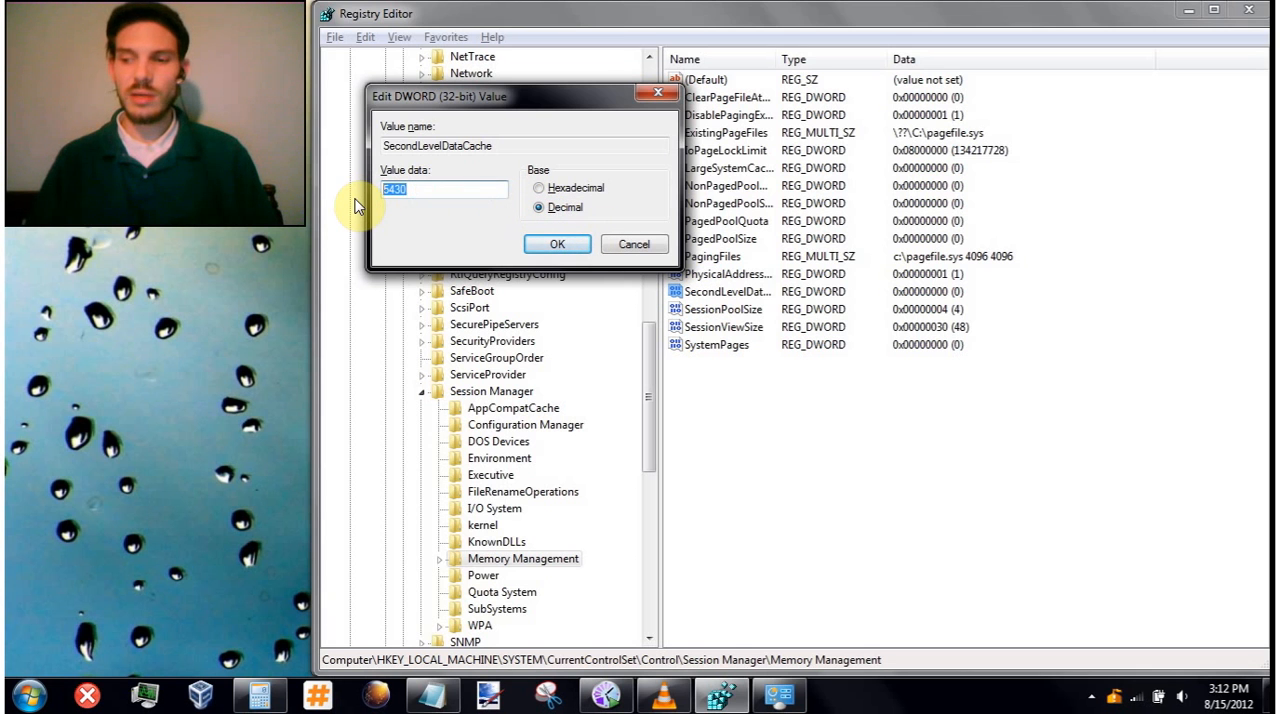
pyautogui.write('1024')
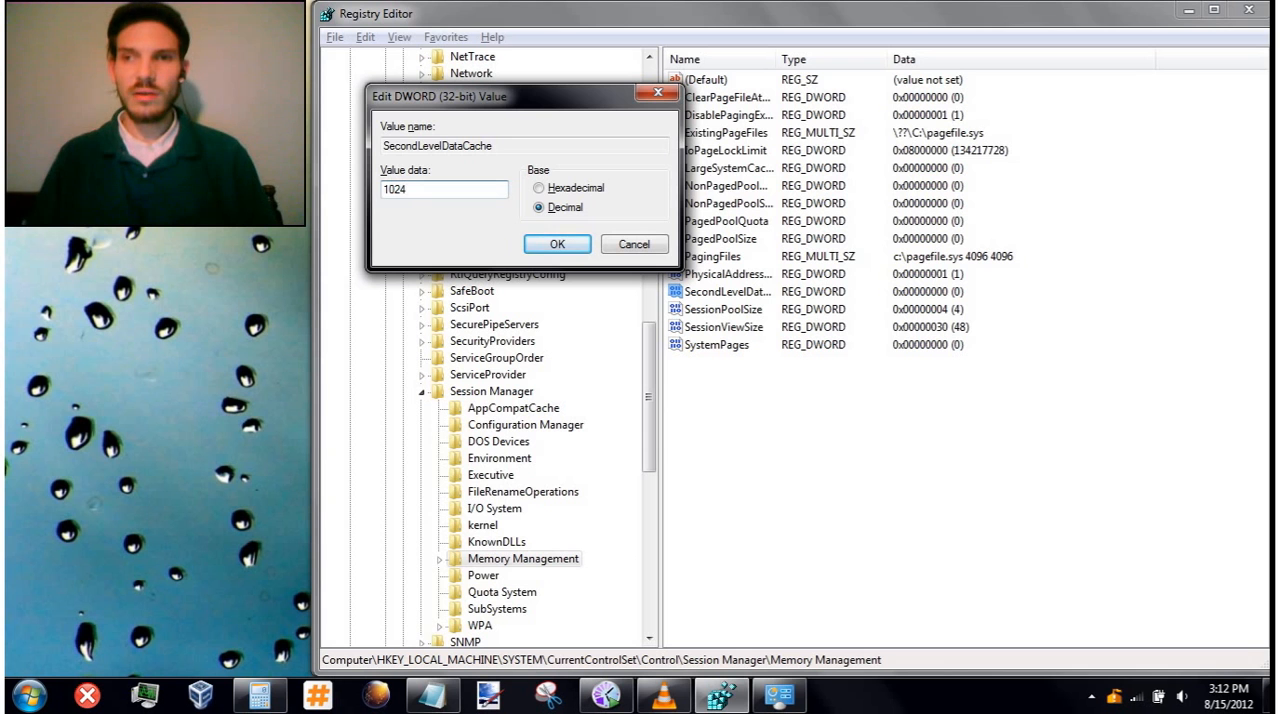
pyautogui.click(557, 246)
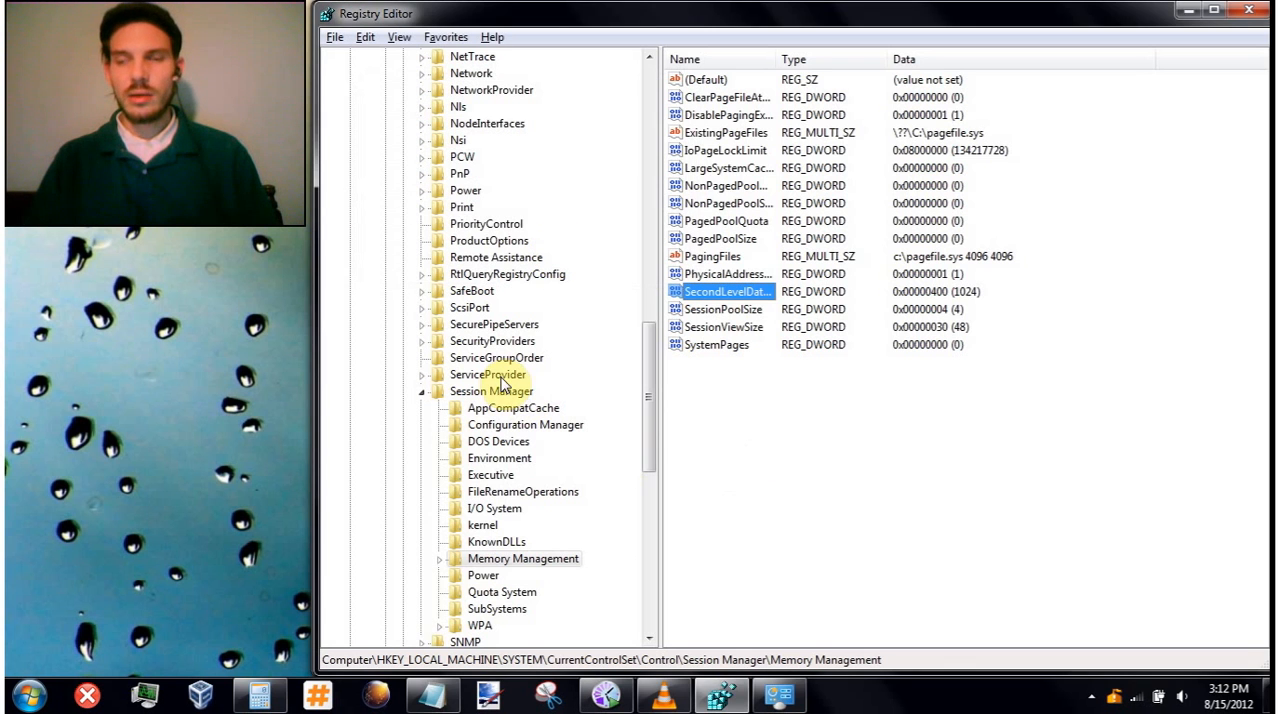
# - Collapse the registry tree from the Session Manager key all the way up to the Computer root
pyautogui.click(422, 392)
pyautogui.press('Left')
pyautogui.press('Left')
pyautogui.press('Left')
pyautogui.press('Left')
pyautogui.press('Left')
pyautogui.press('Left')
pyautogui.press('Left')
pyautogui.press('Left')
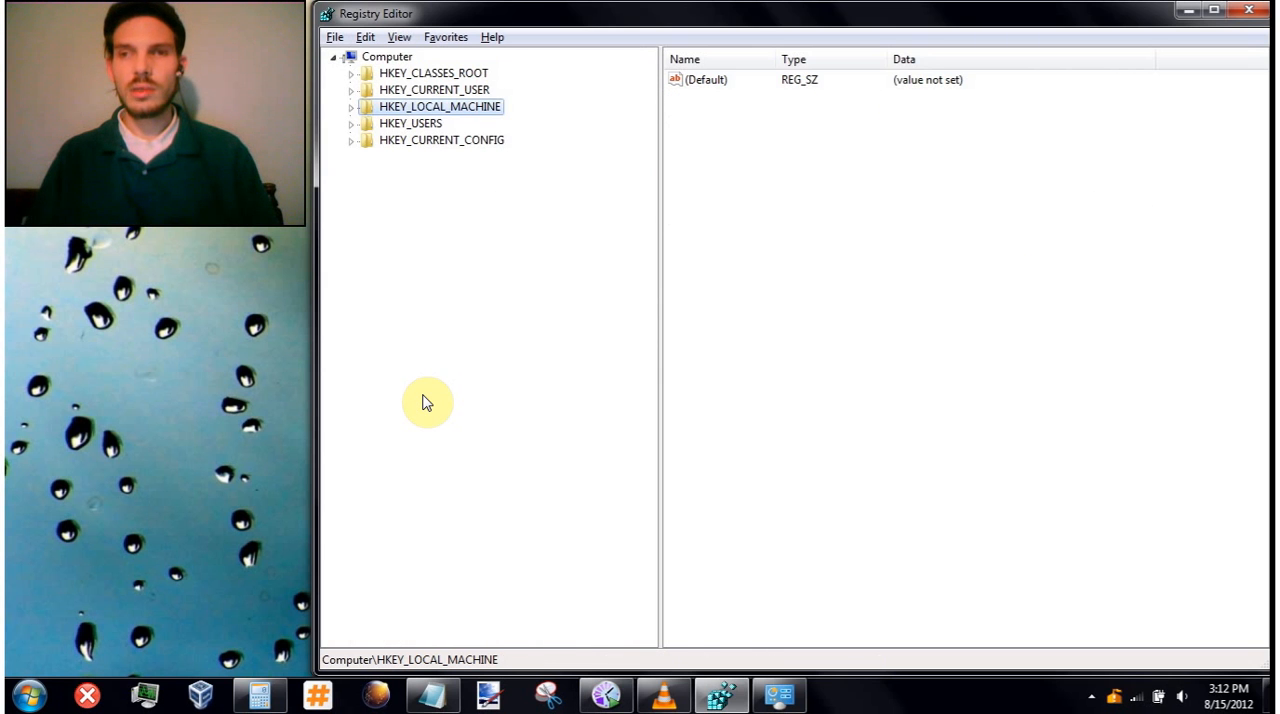
pyautogui.press('Left')
pyautogui.press('Left')
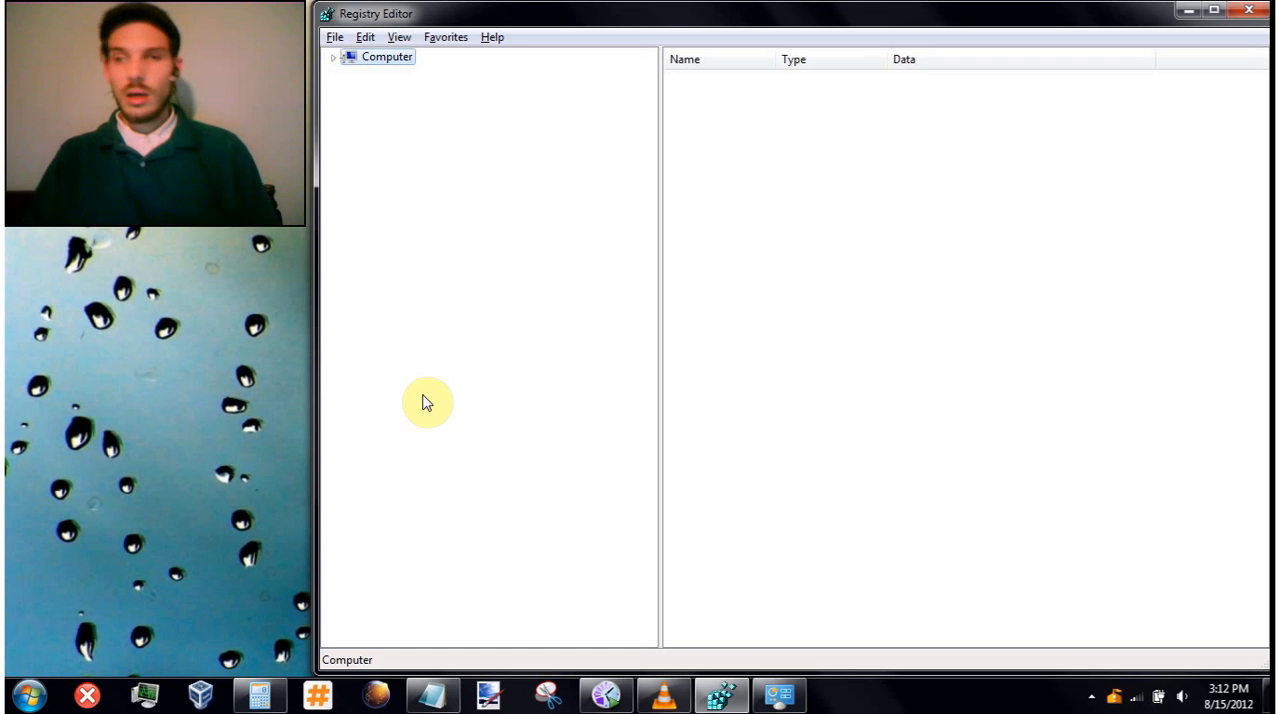